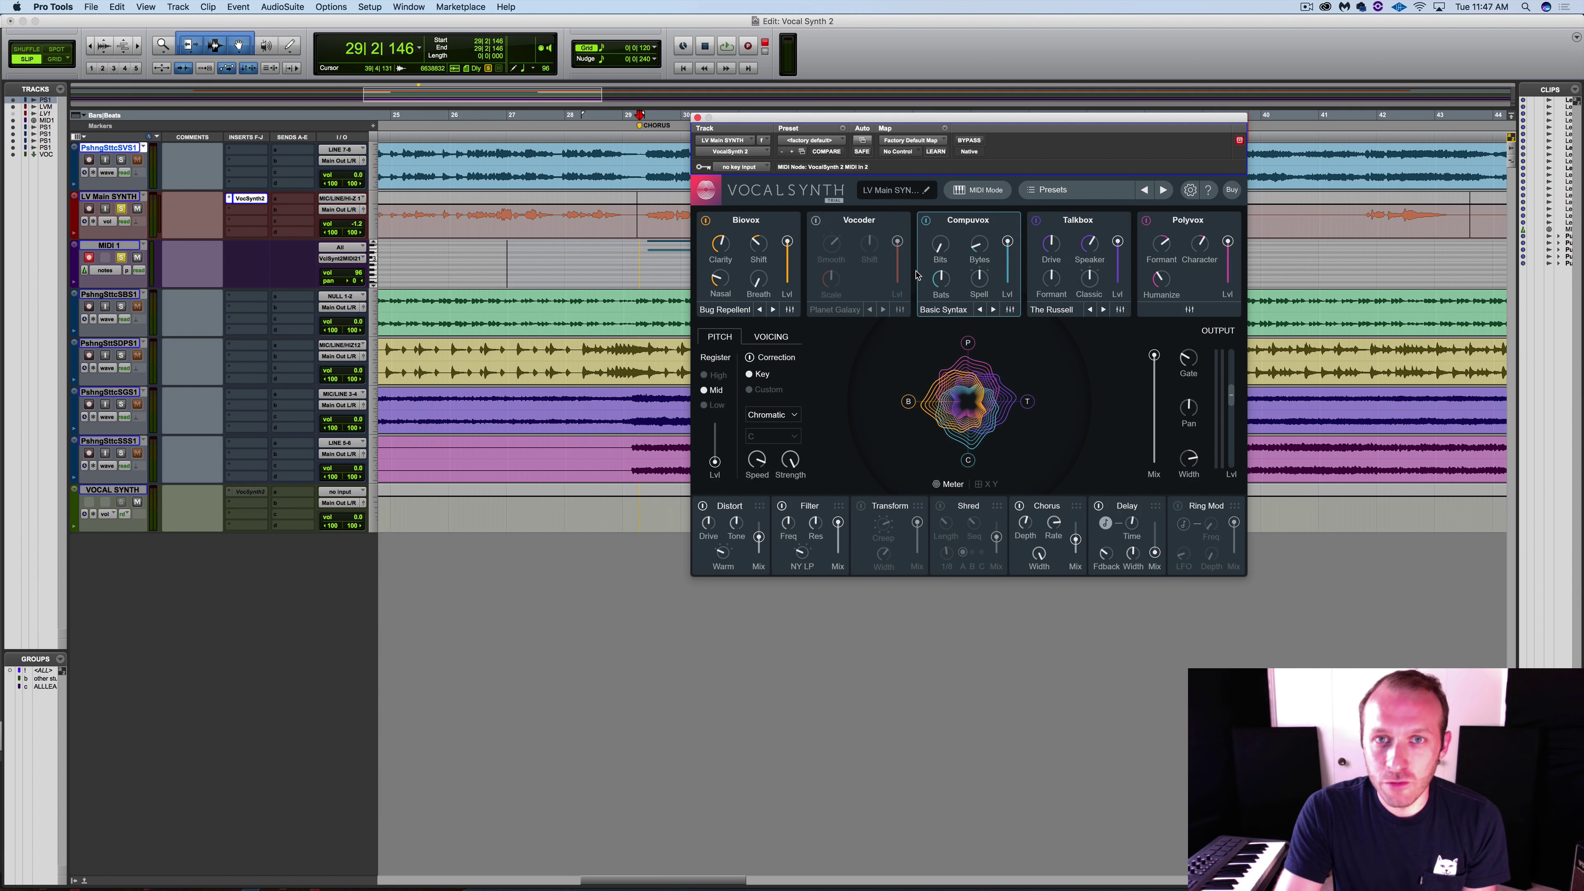
Step: Turn off the Compuvox, Talkbox and Polyvox modules in VocalSynth, leaving only Biovox active
click(926, 221)
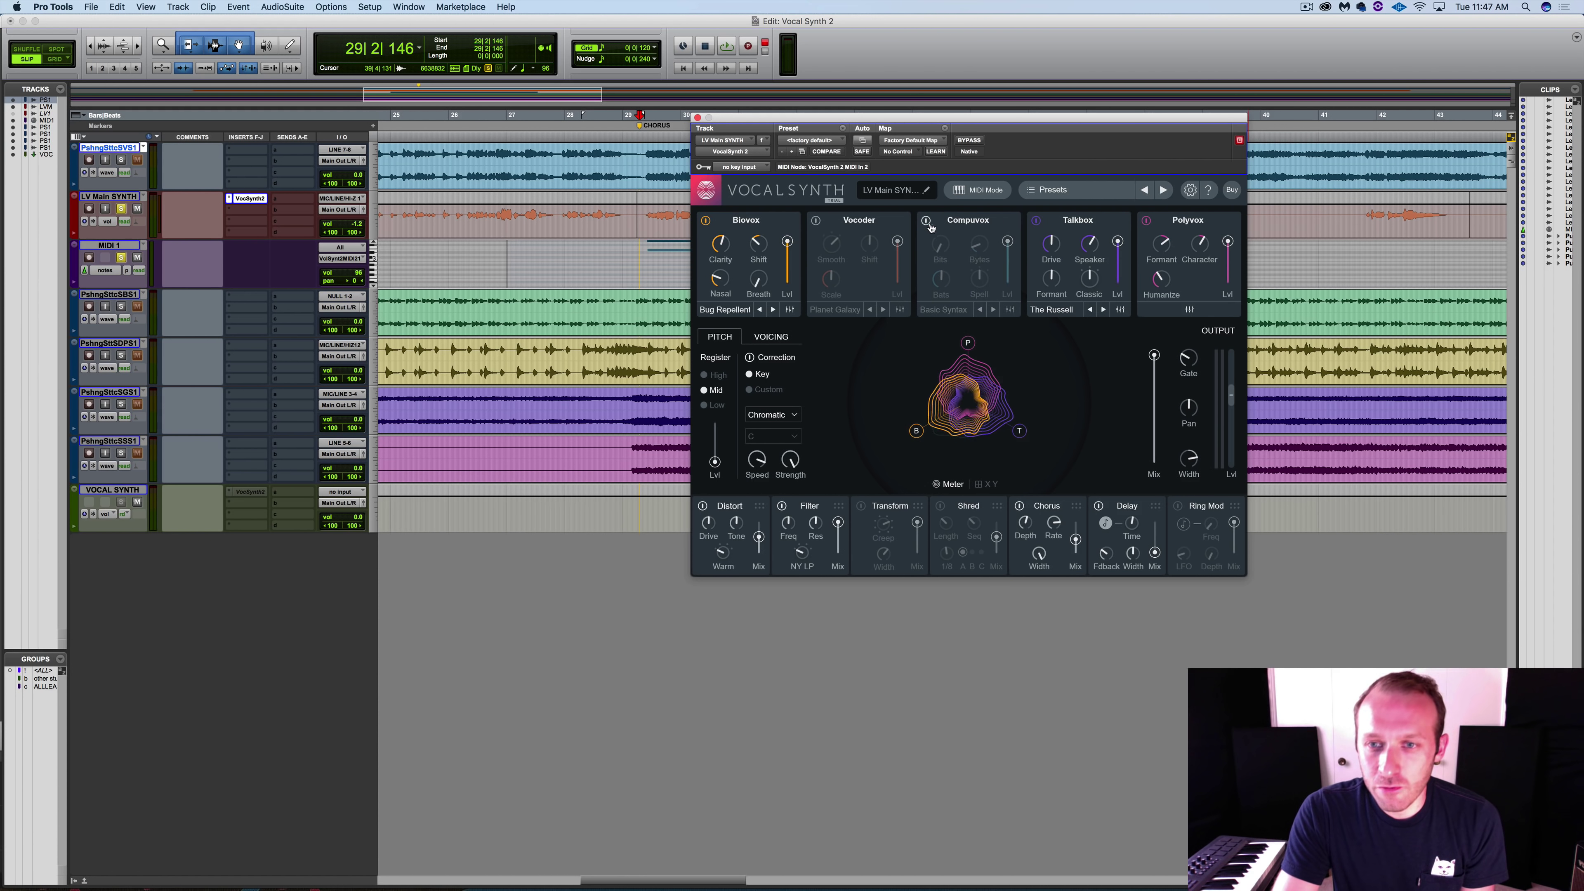
click(1037, 221)
click(1146, 221)
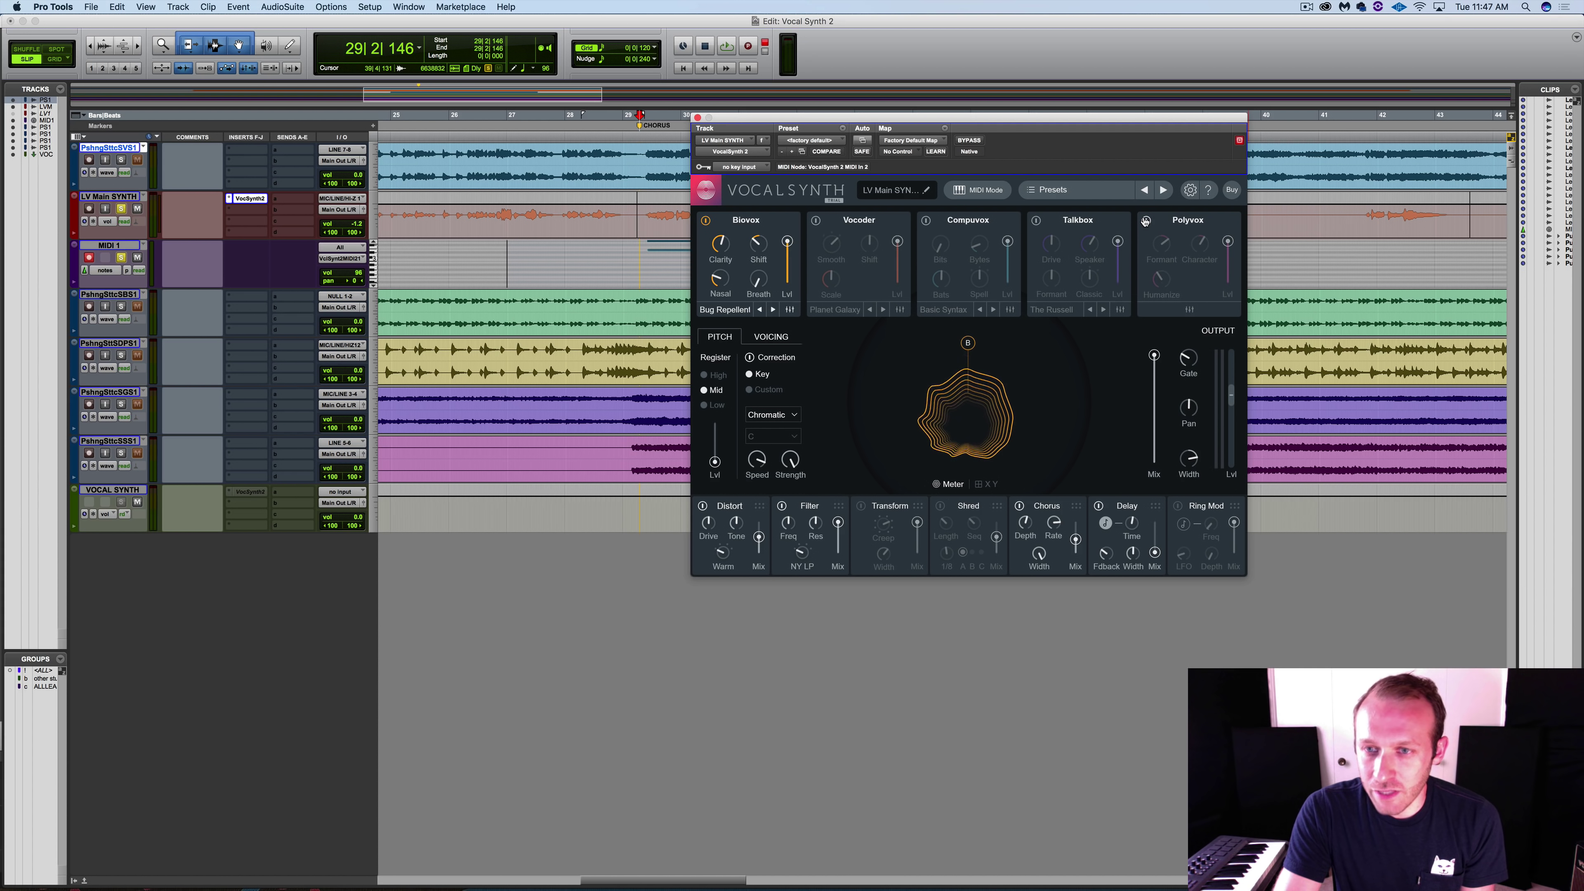
Step: Turn on the Polyvox, Talkbox, Compuvox and Vocoder modules alongside Biovox
click(1146, 220)
click(1037, 221)
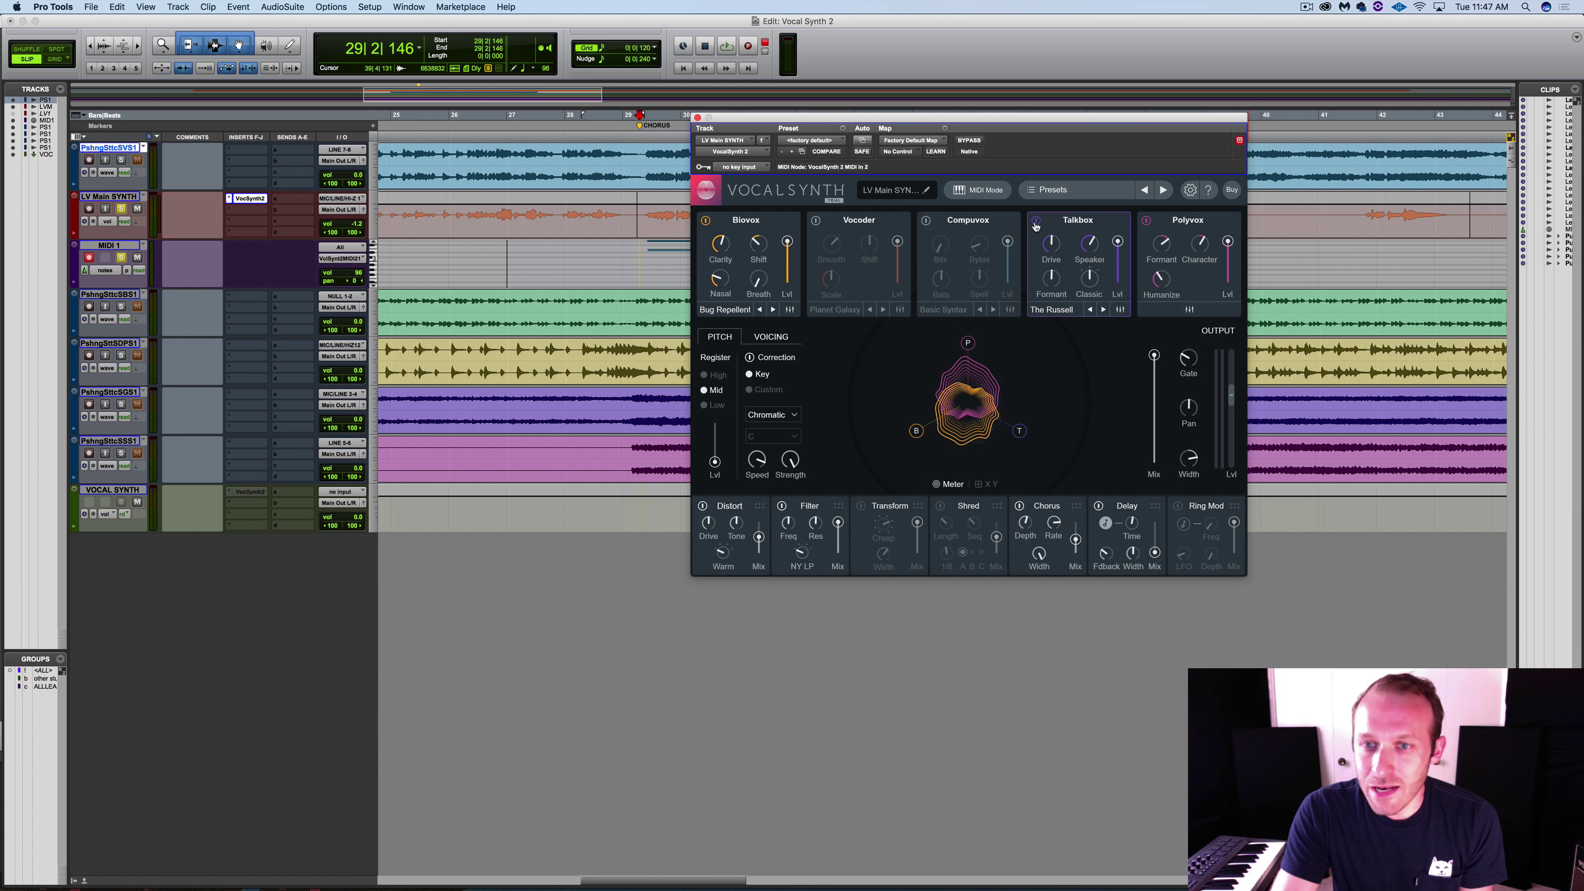
click(927, 221)
click(816, 220)
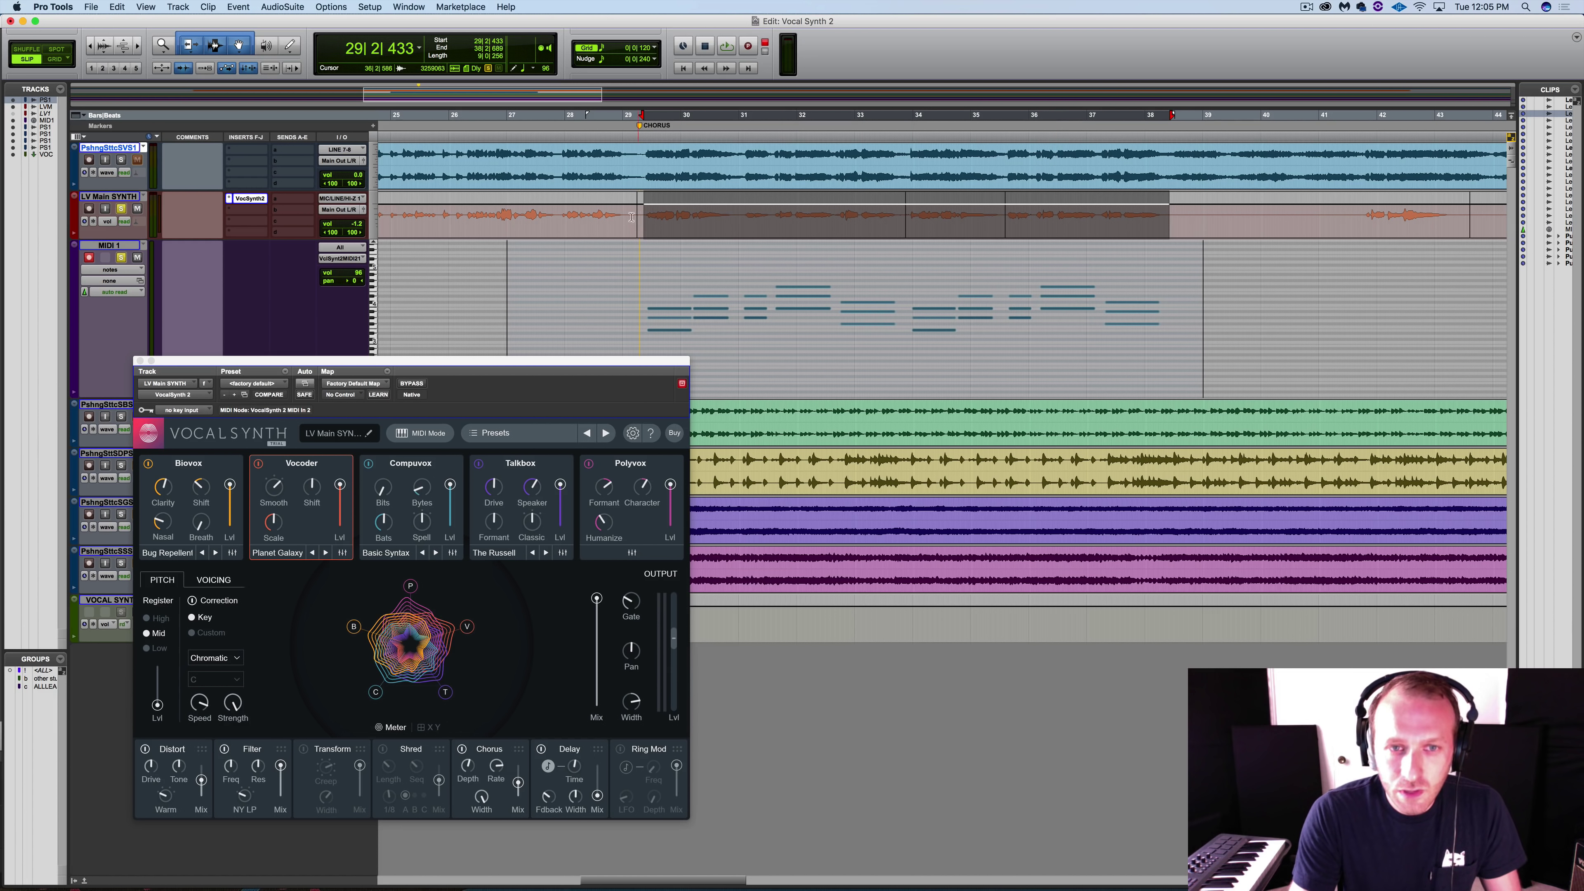
Step: Select the chorus vocal on the LV Main SYNTH track from bar 29 to about bar 38 and reposition the VocalSynth window
drag(642, 212, 1171, 211)
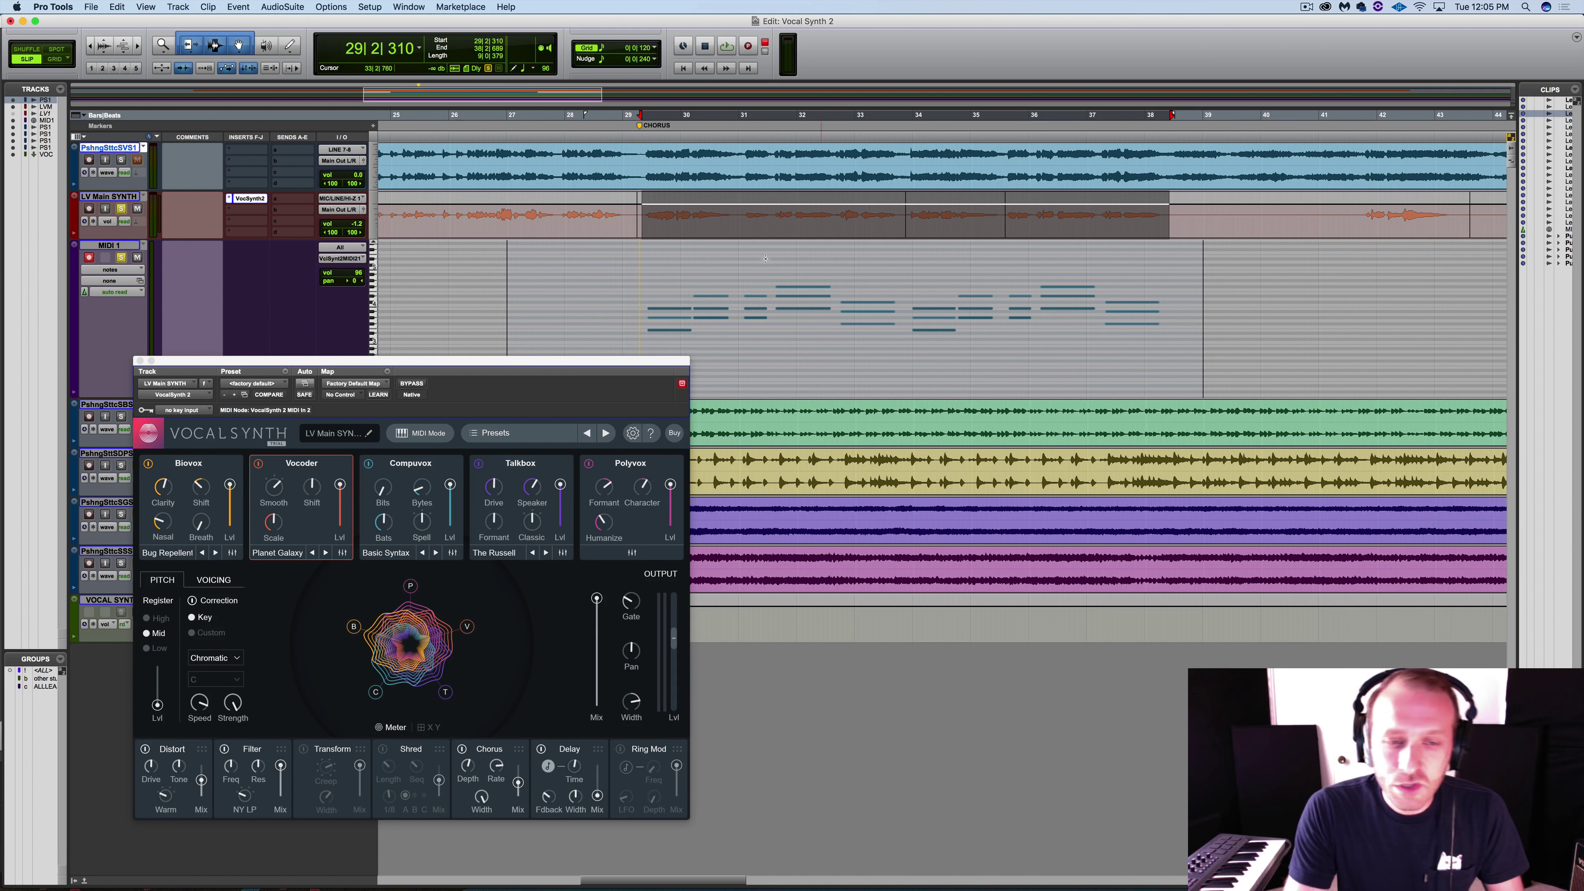
drag(535, 365, 601, 302)
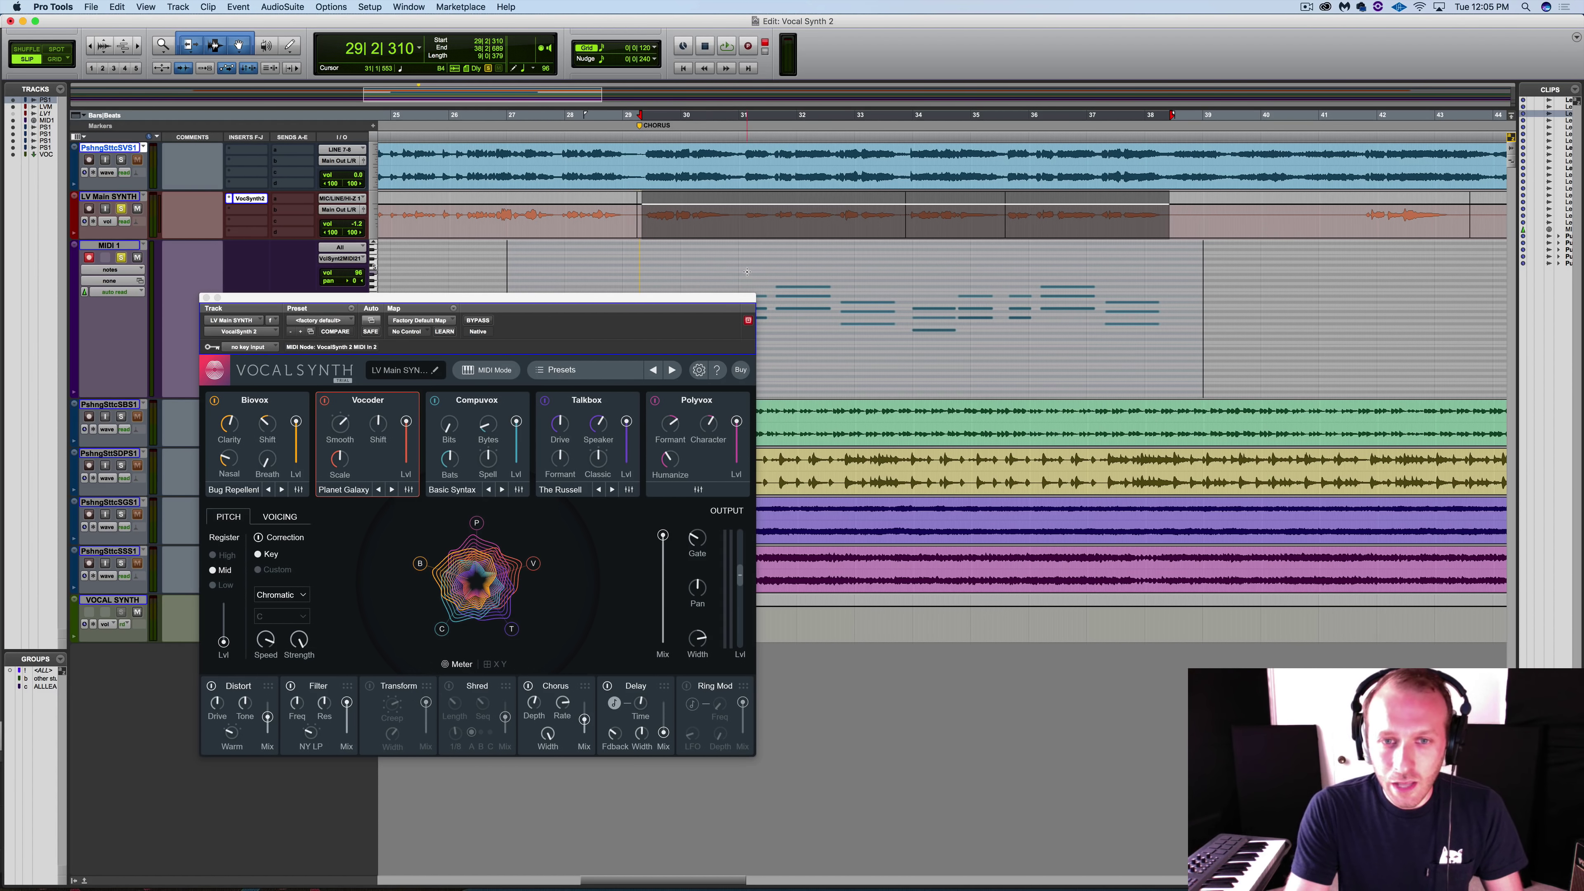
drag(715, 308, 692, 370)
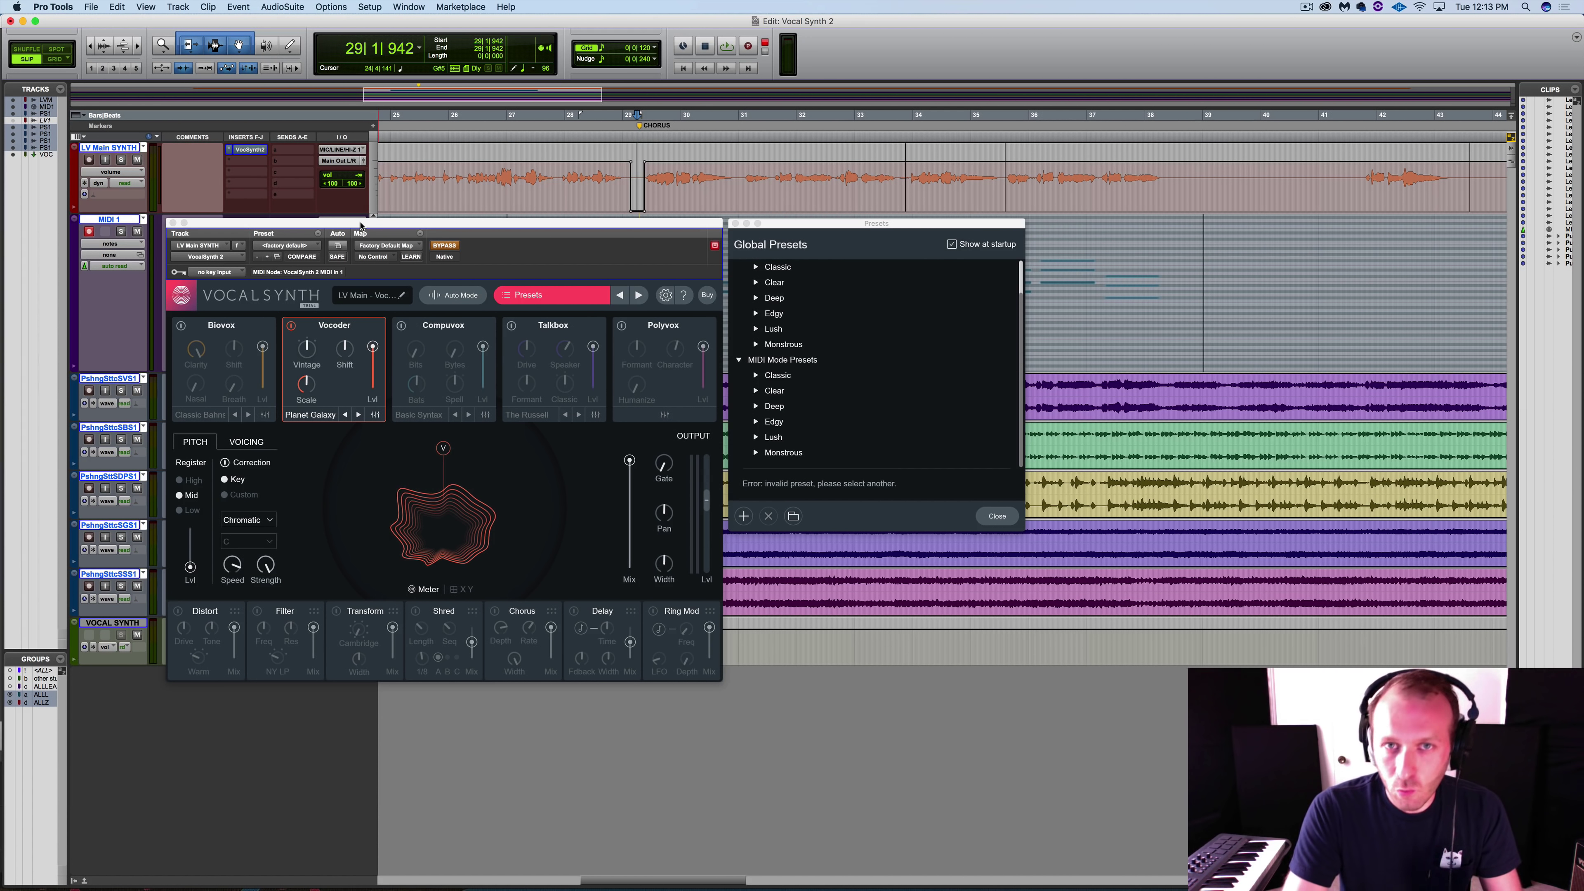
Step: Play the chorus in the full mix, and again with the LV Main SYNTH track soloed
key(space)
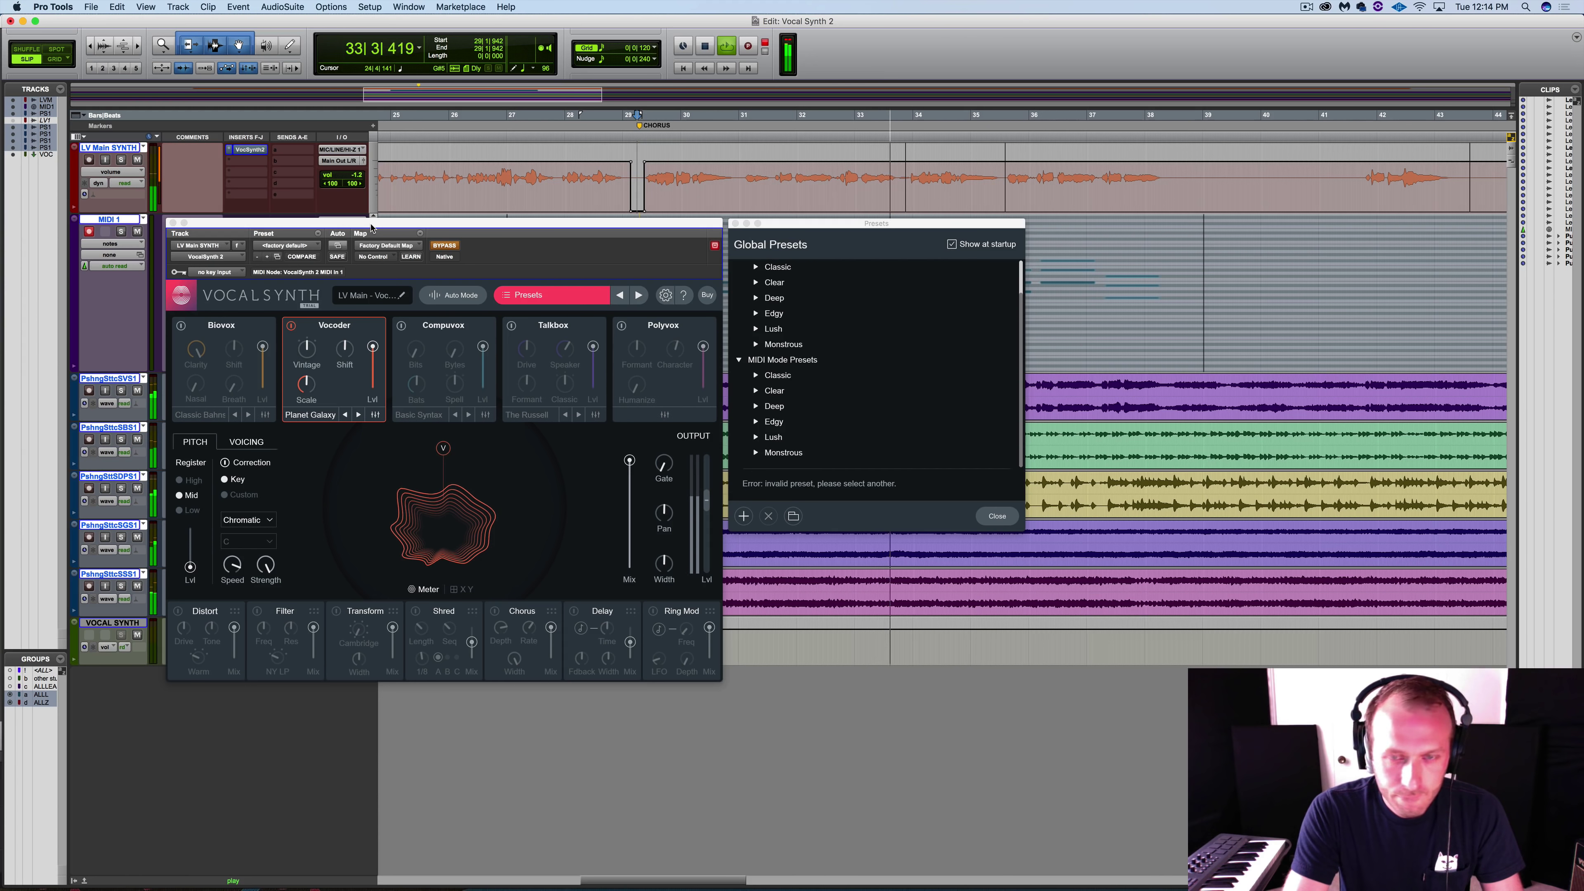
key(space)
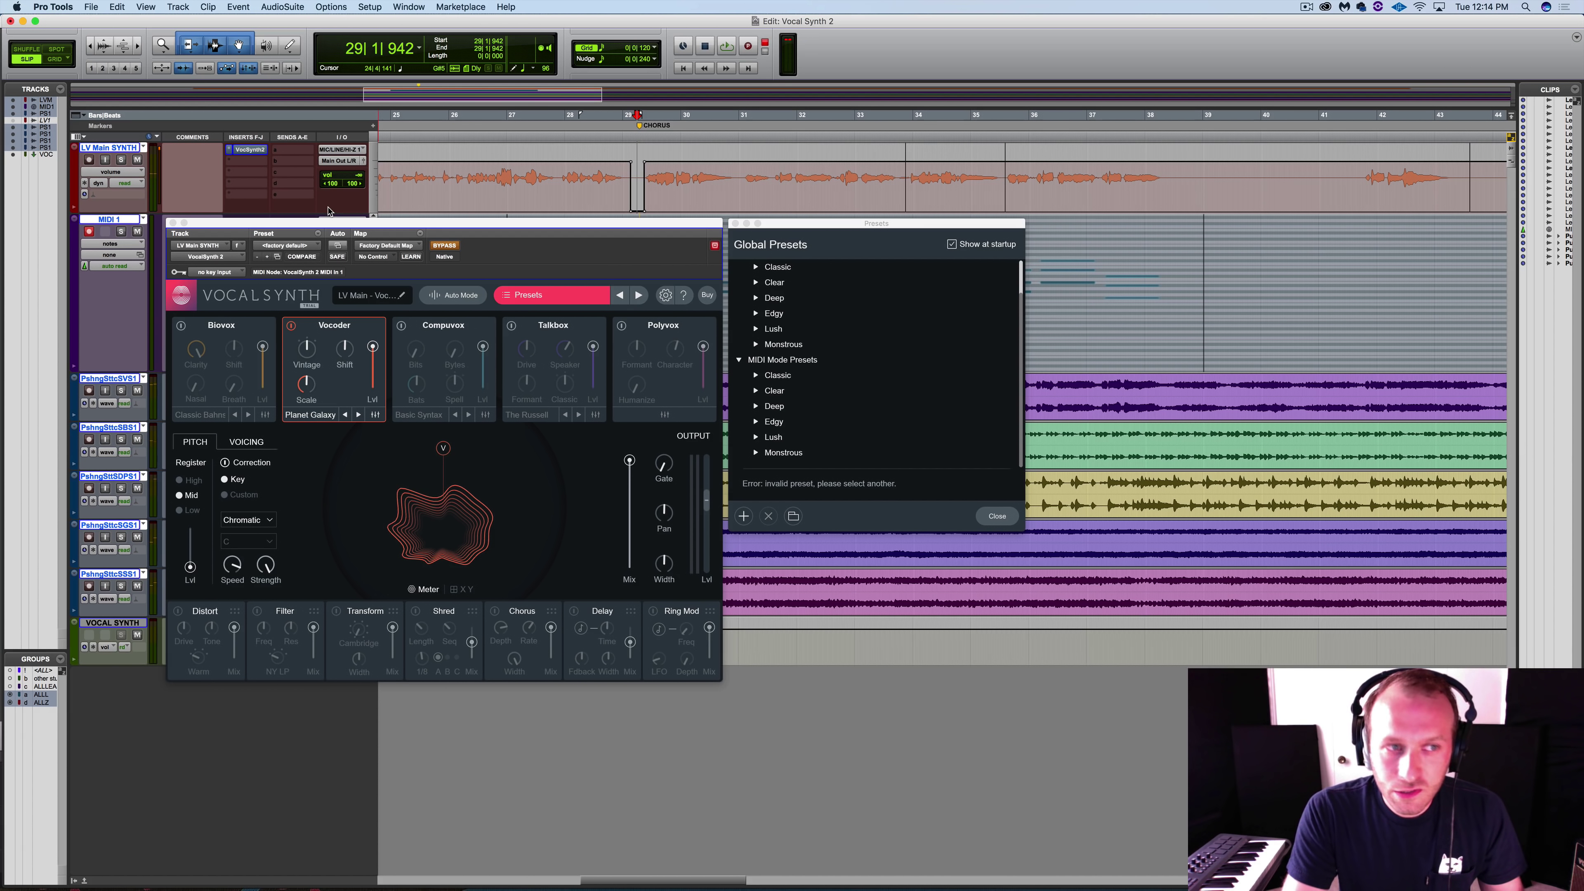
click(121, 161)
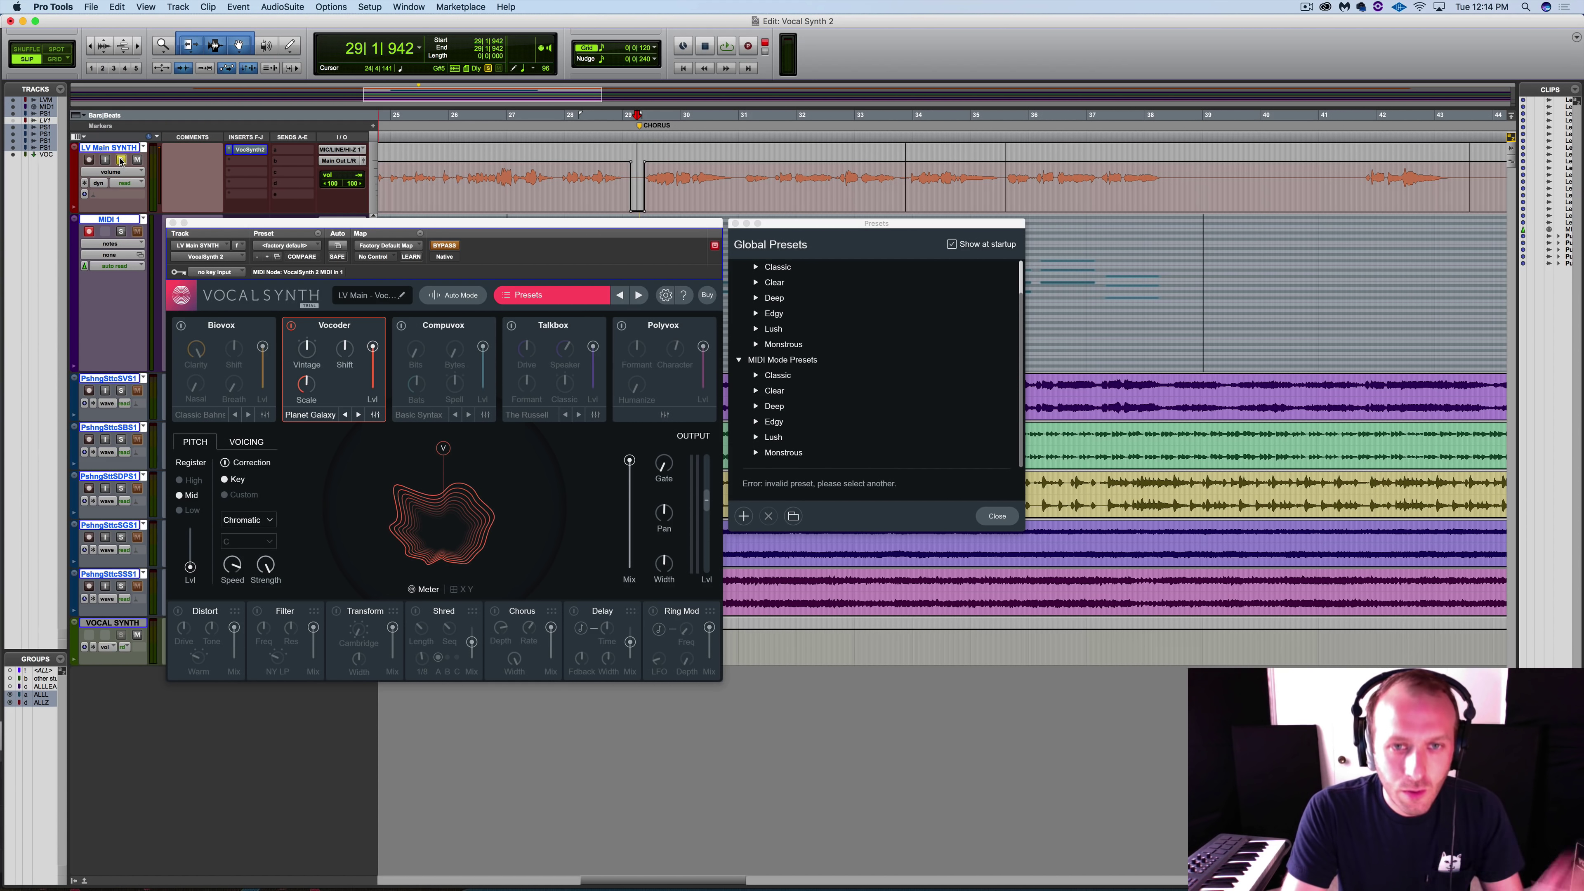
key(space)
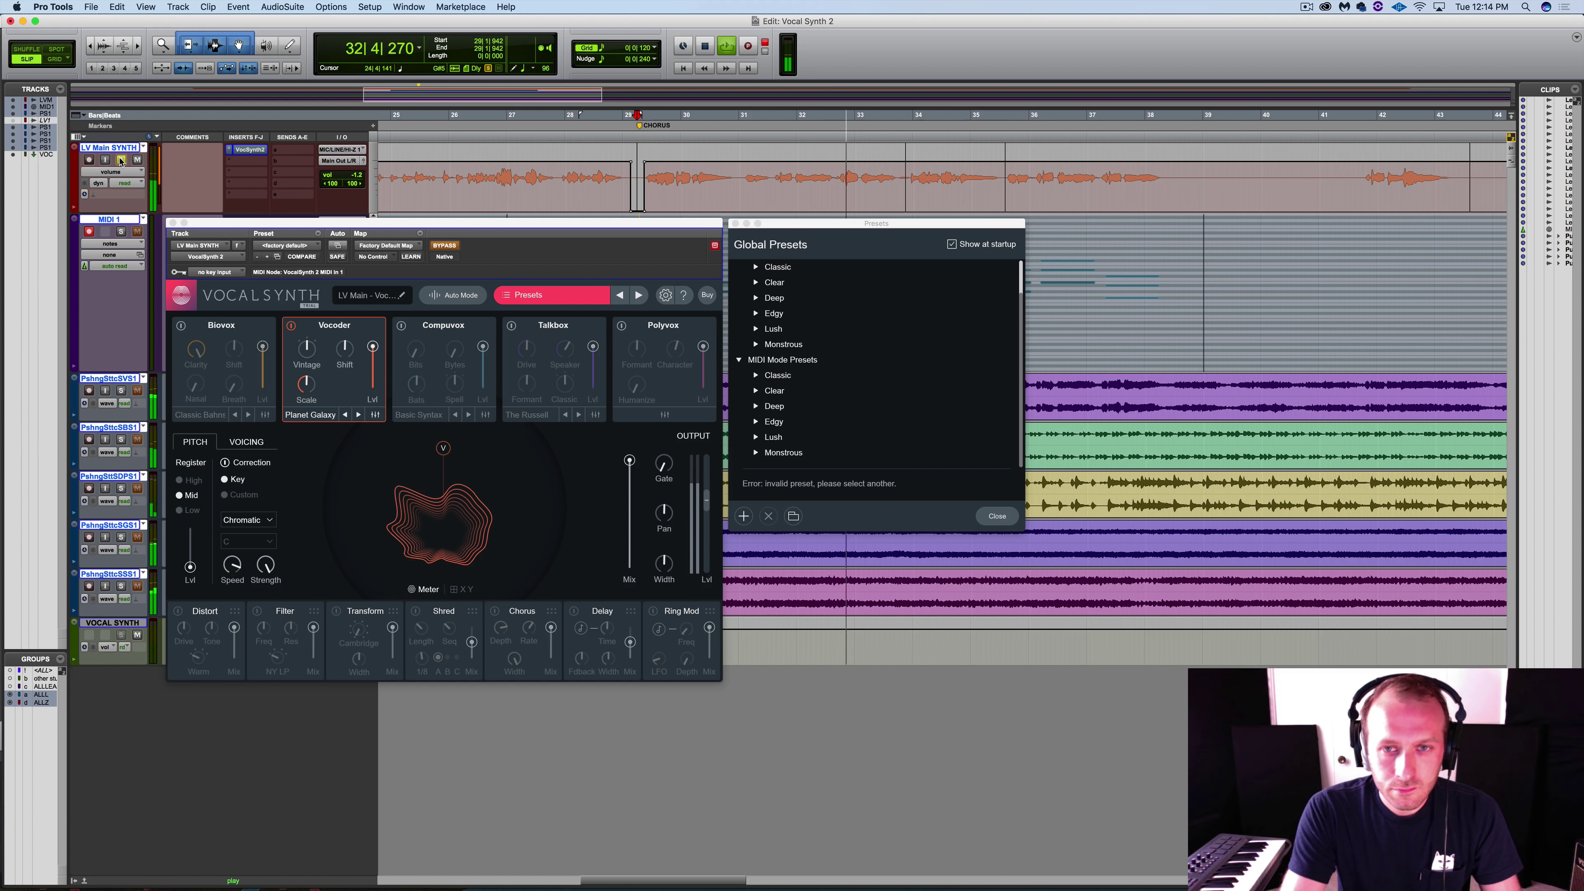
key(space)
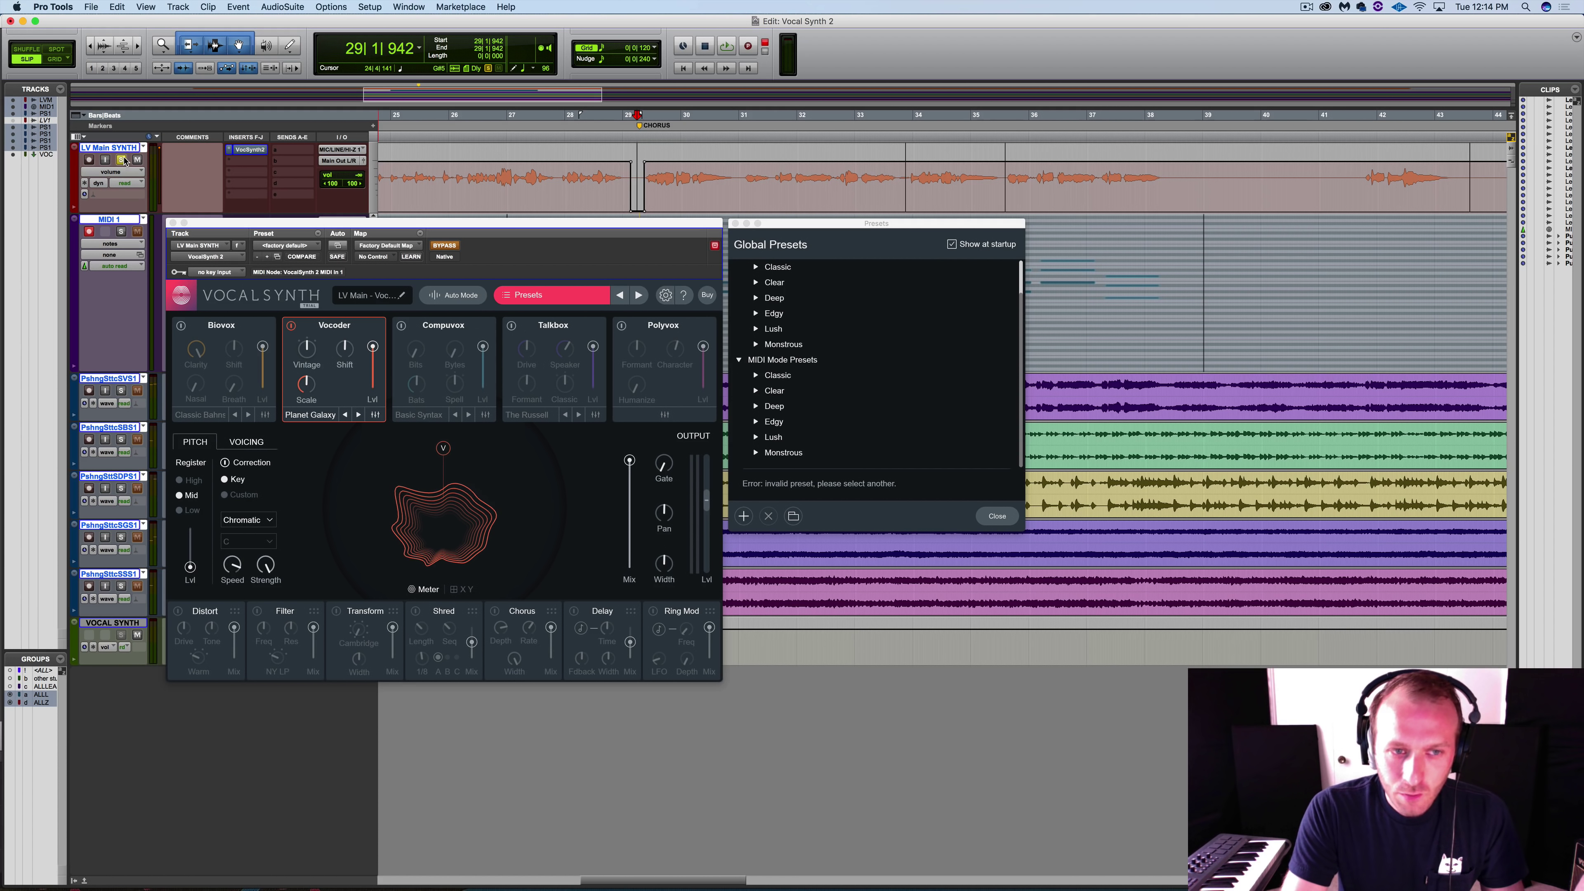
Step: Switch VocalSynth from Auto to MIDI mode and accept the change
click(451, 297)
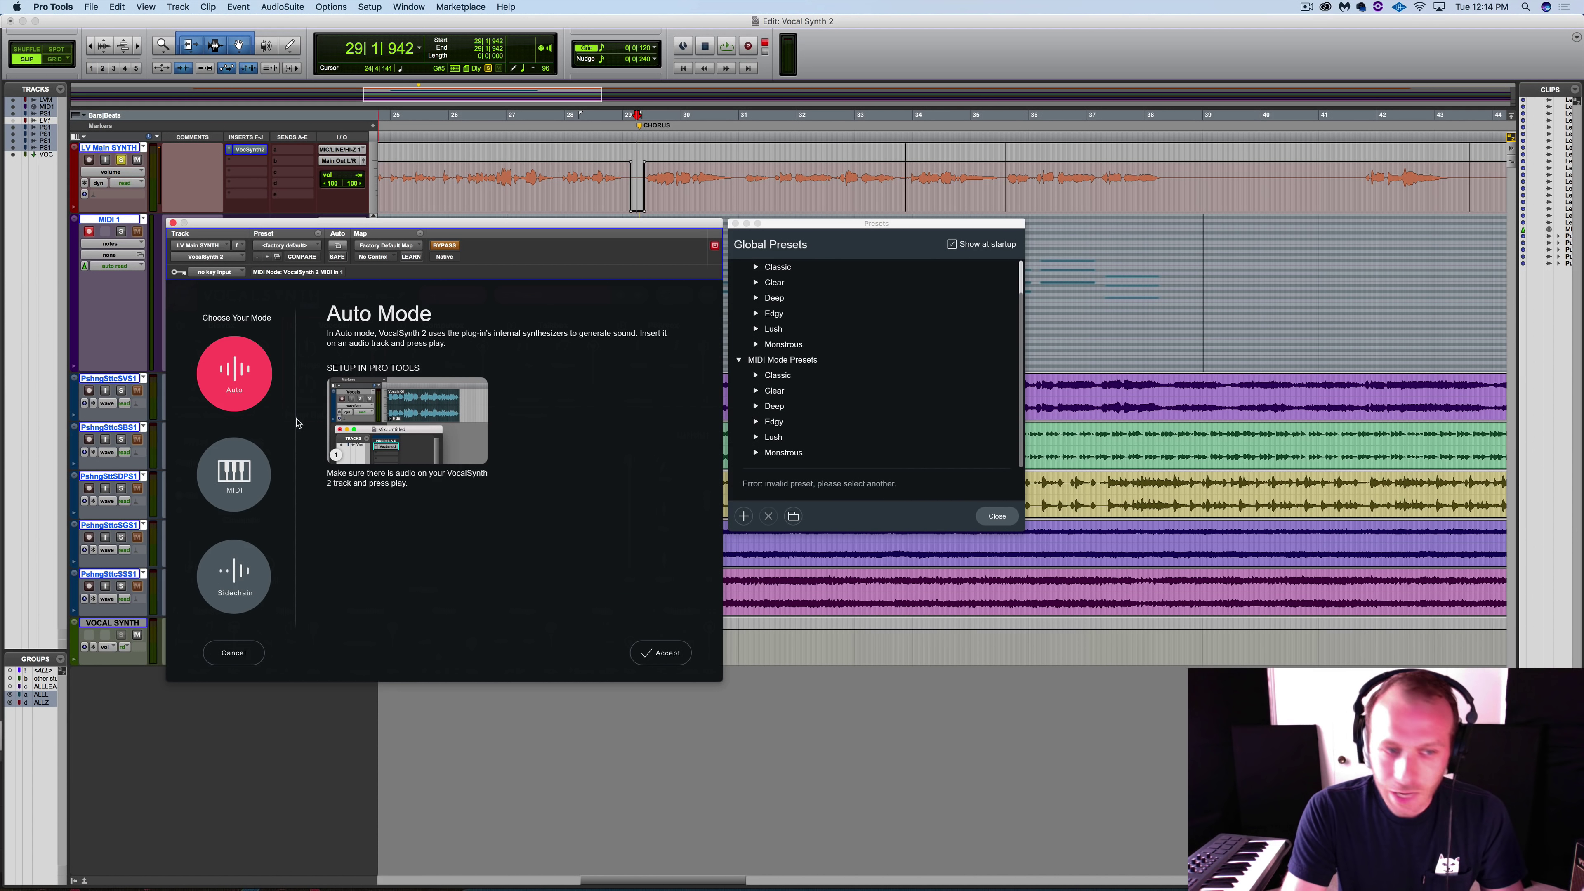
click(252, 467)
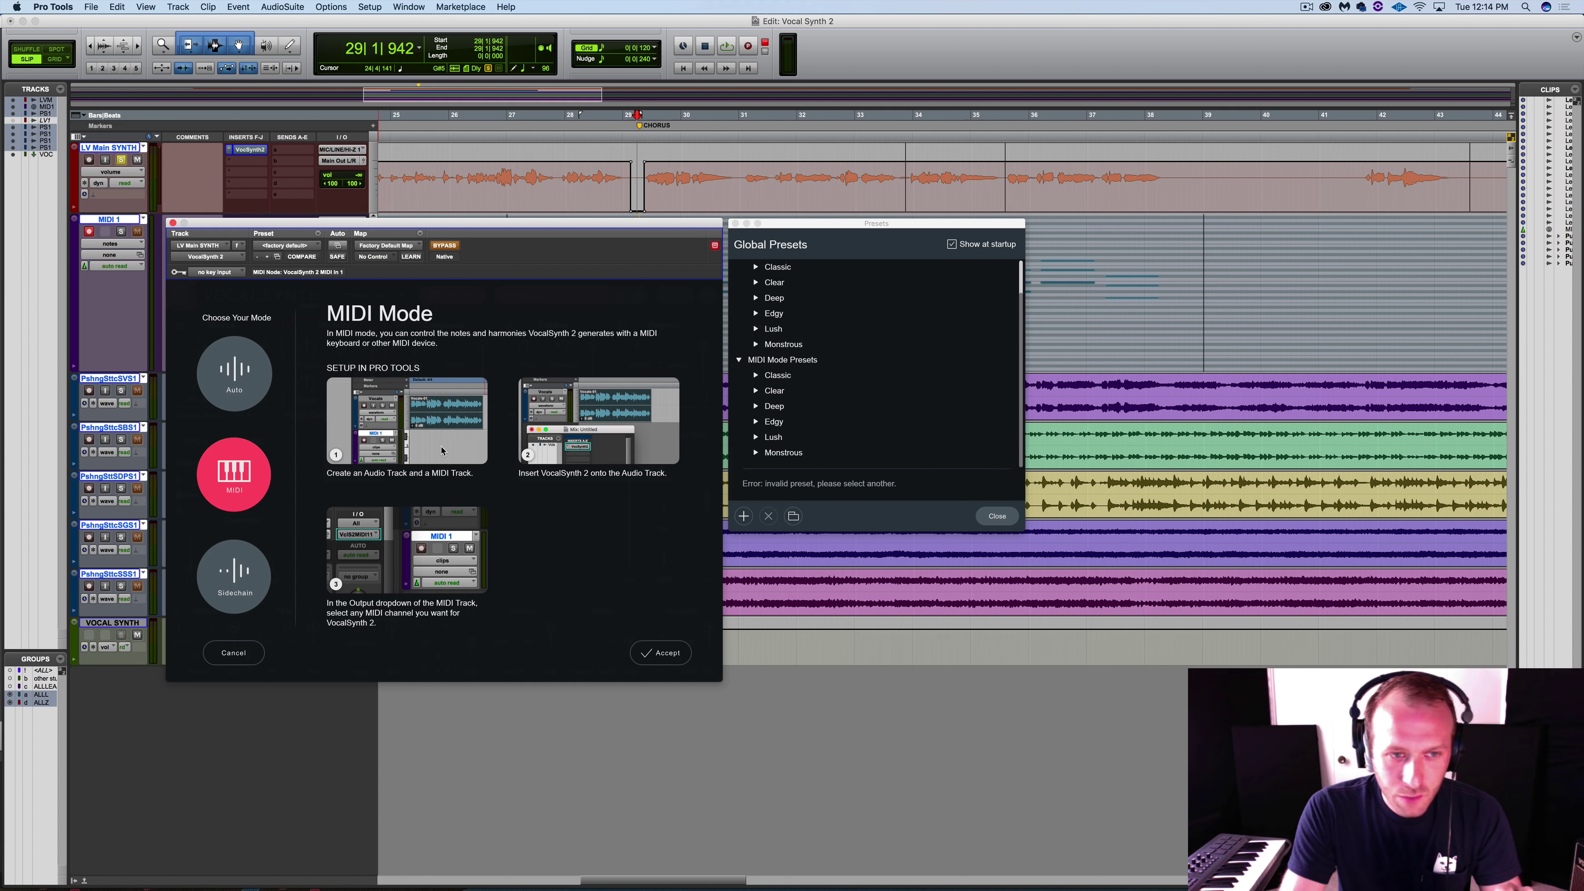
click(667, 654)
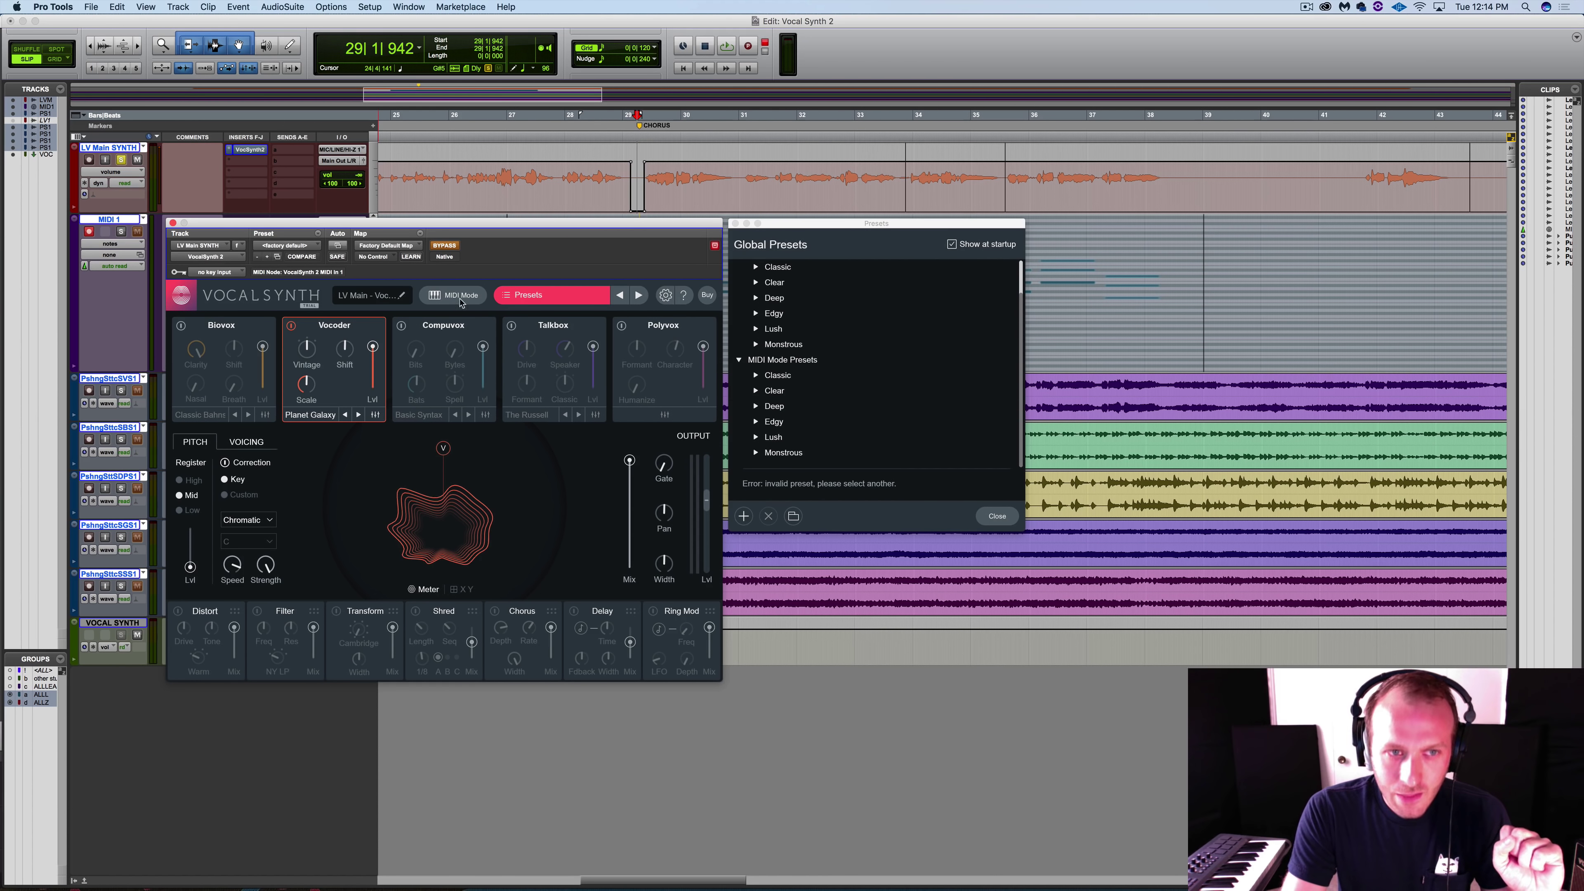
Step: Route the MIDI 1 track's output to channel-1 of VocalSynth 2 MIDI In 1 on LV Main SYNTH
drag(432, 227, 435, 336)
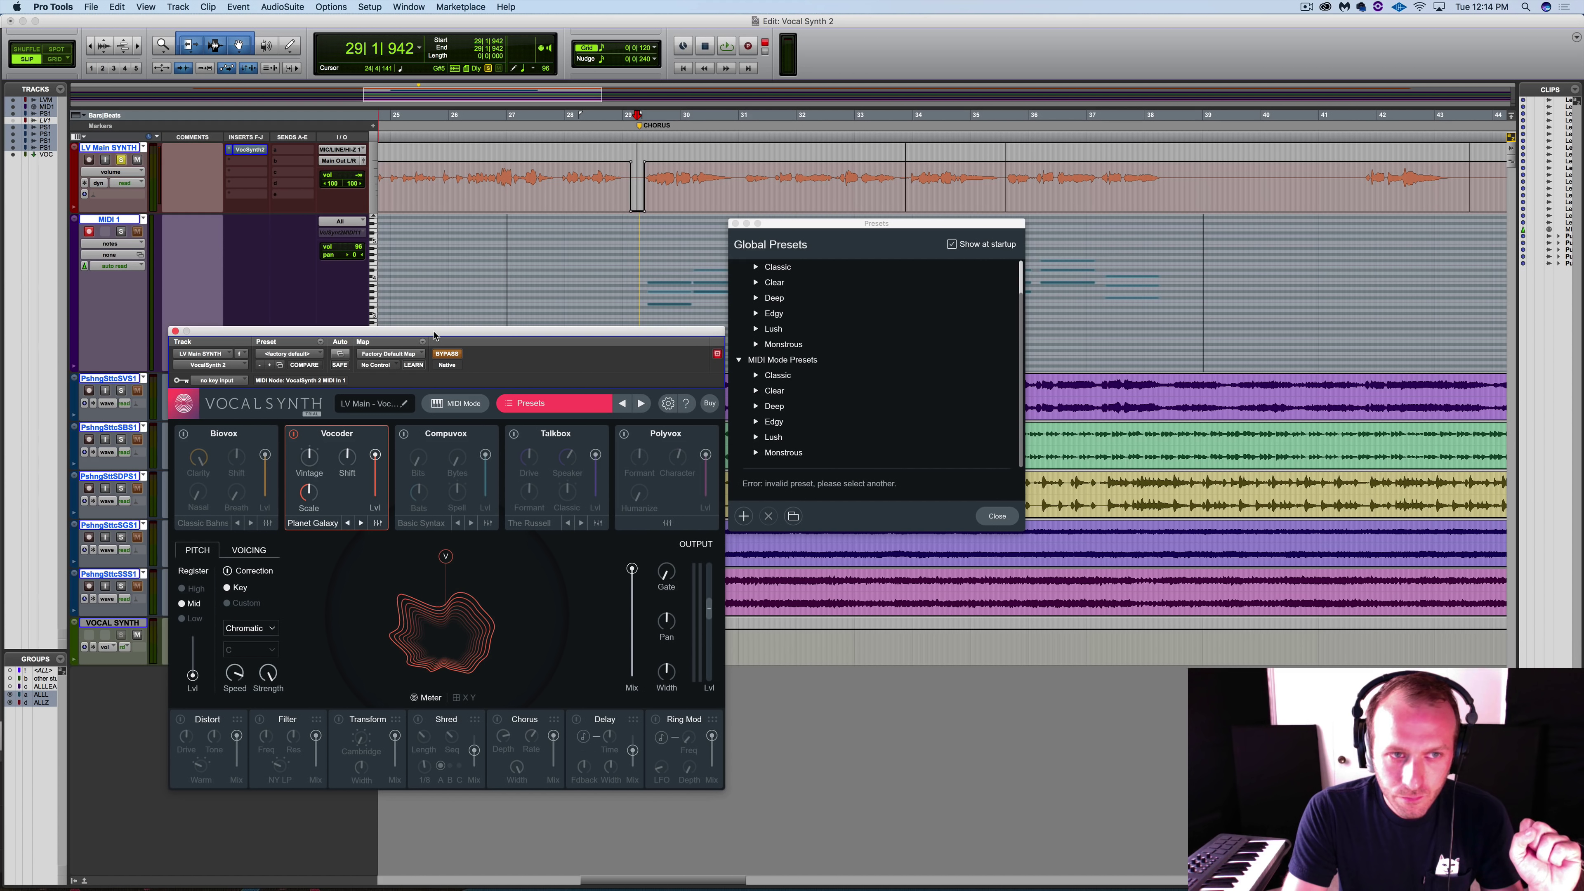
click(330, 240)
mouse_move(360, 257)
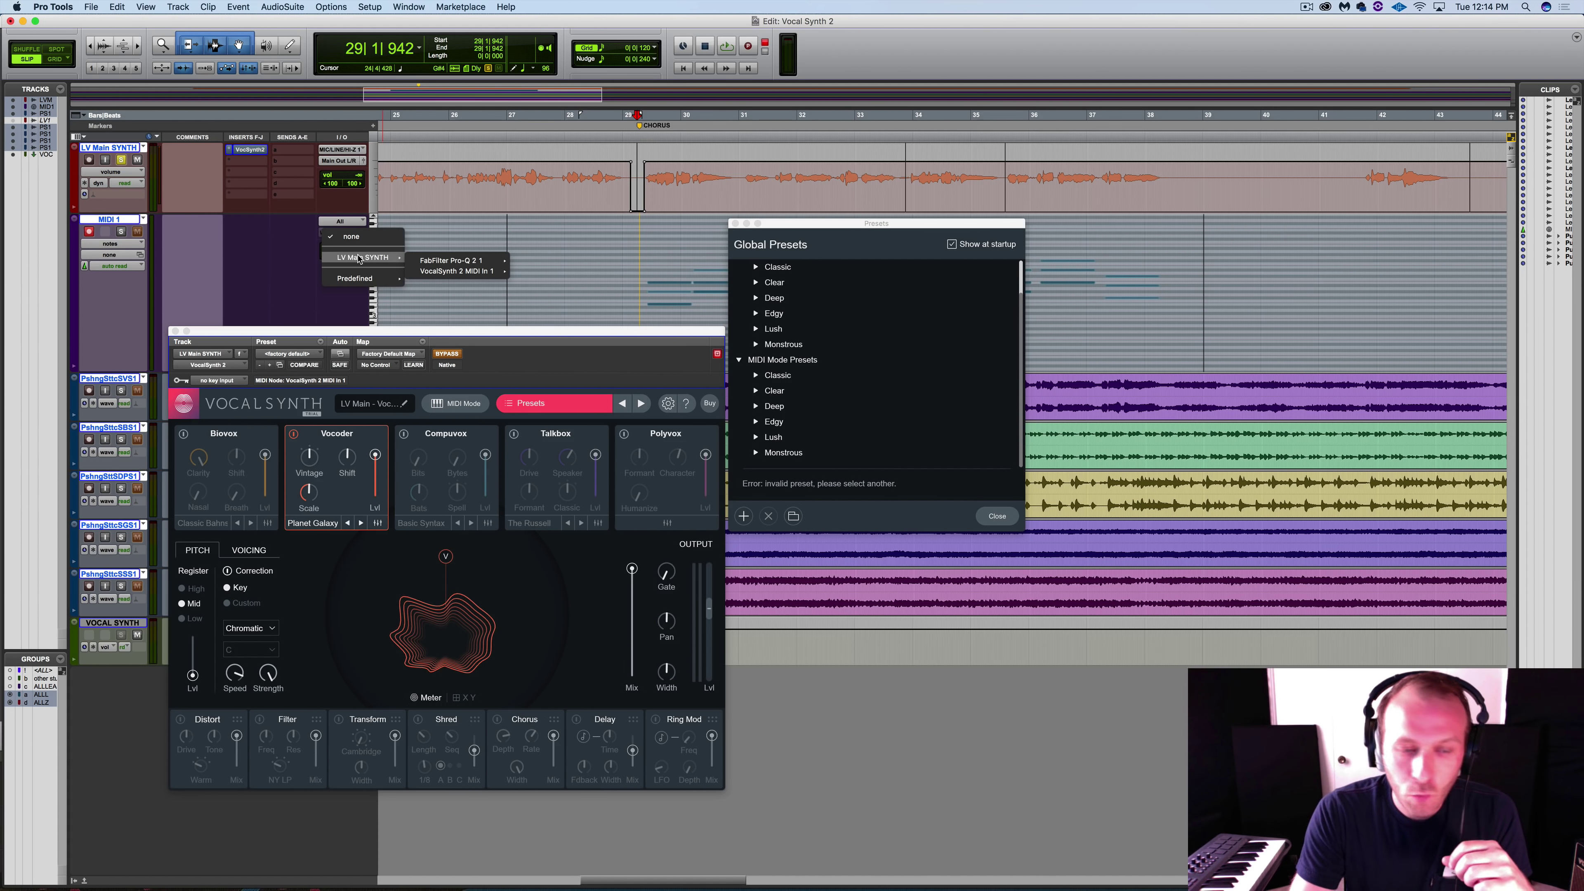
mouse_move(466, 272)
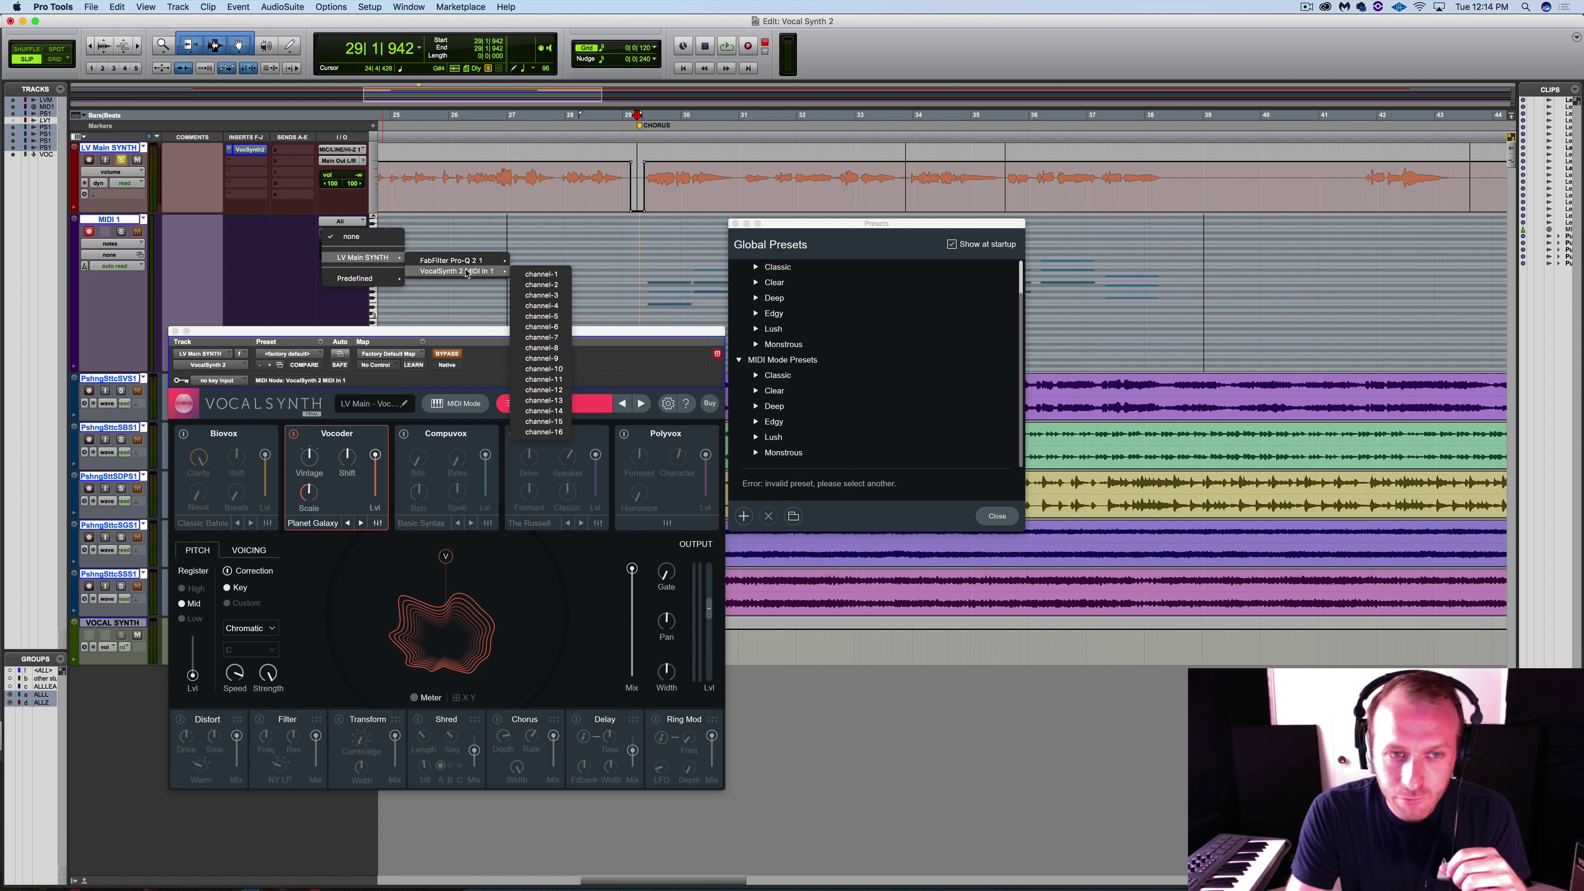
click(541, 275)
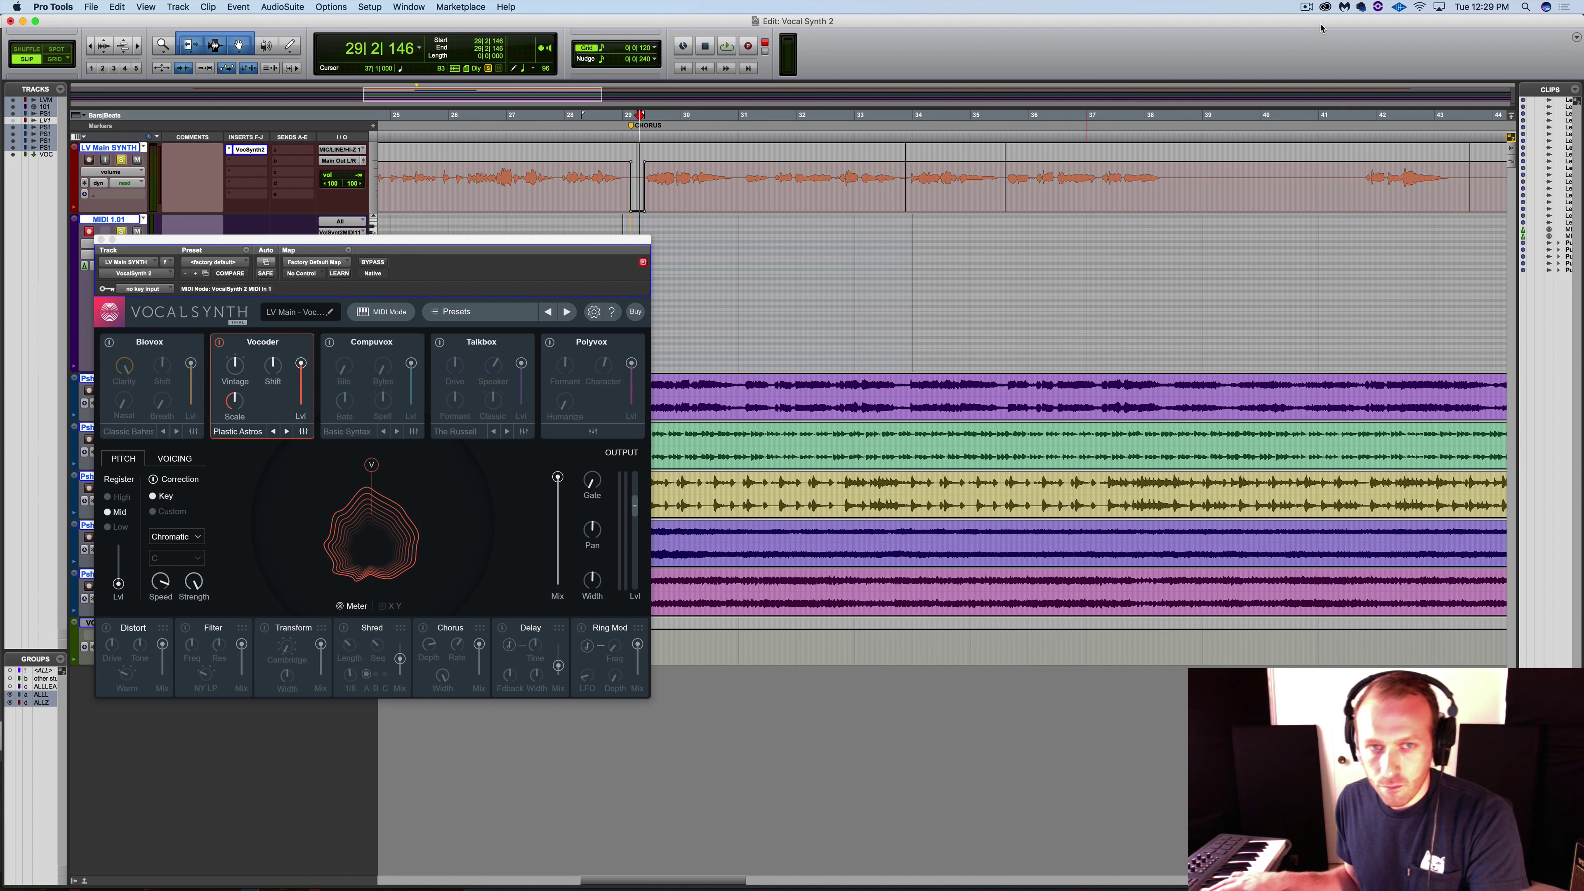
Step: Record a four-note MIDI melody from 29|2|146 over the start of the chorus on the MIDI 1.01 playlist
key(space)
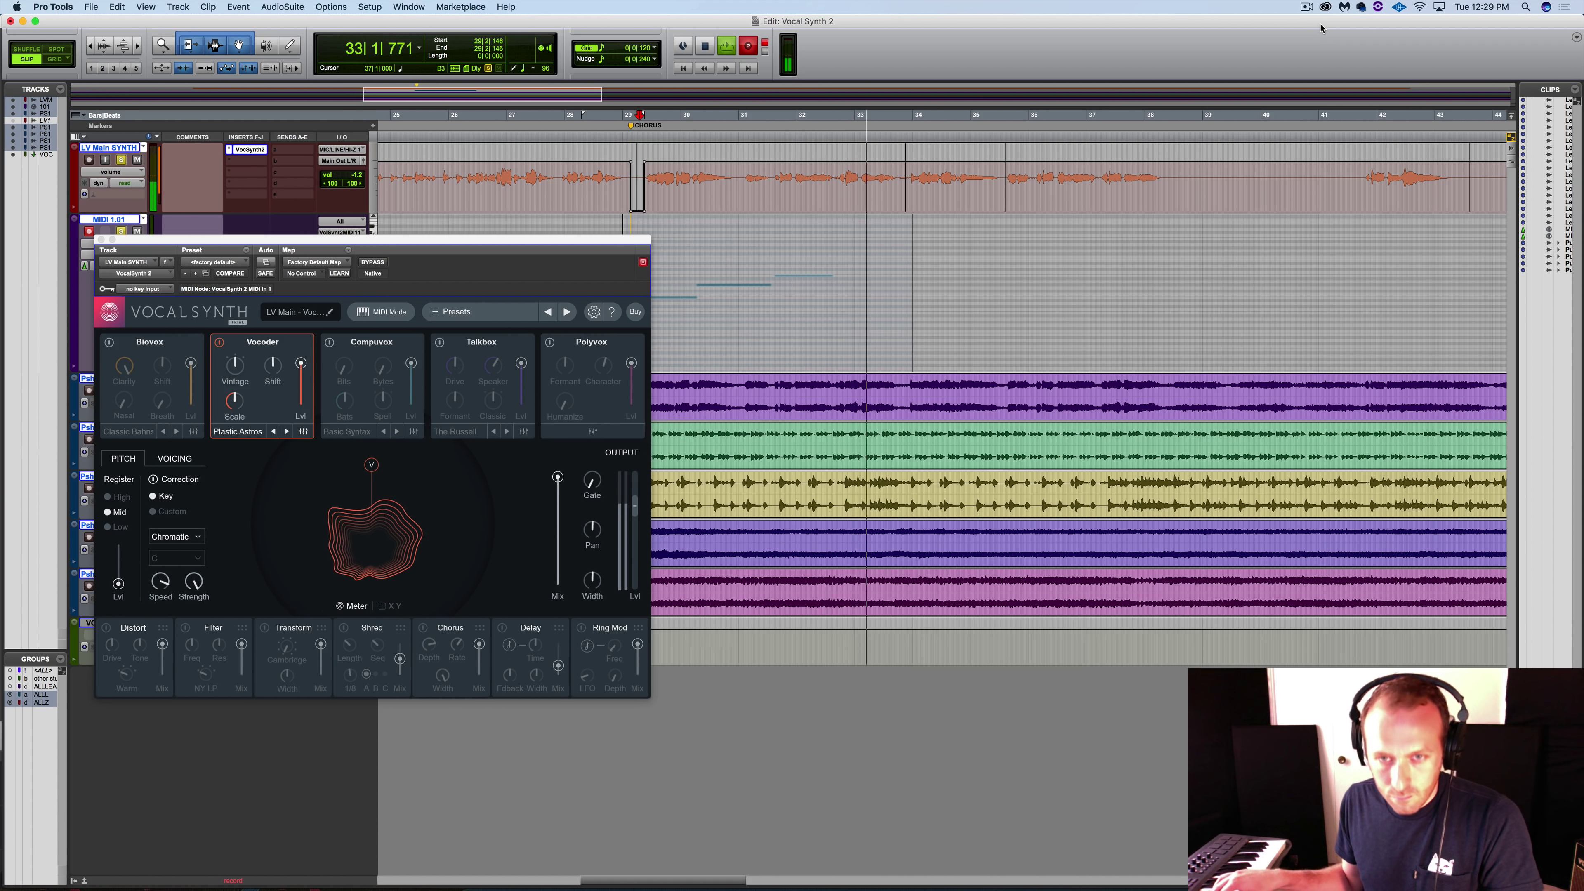
key(space)
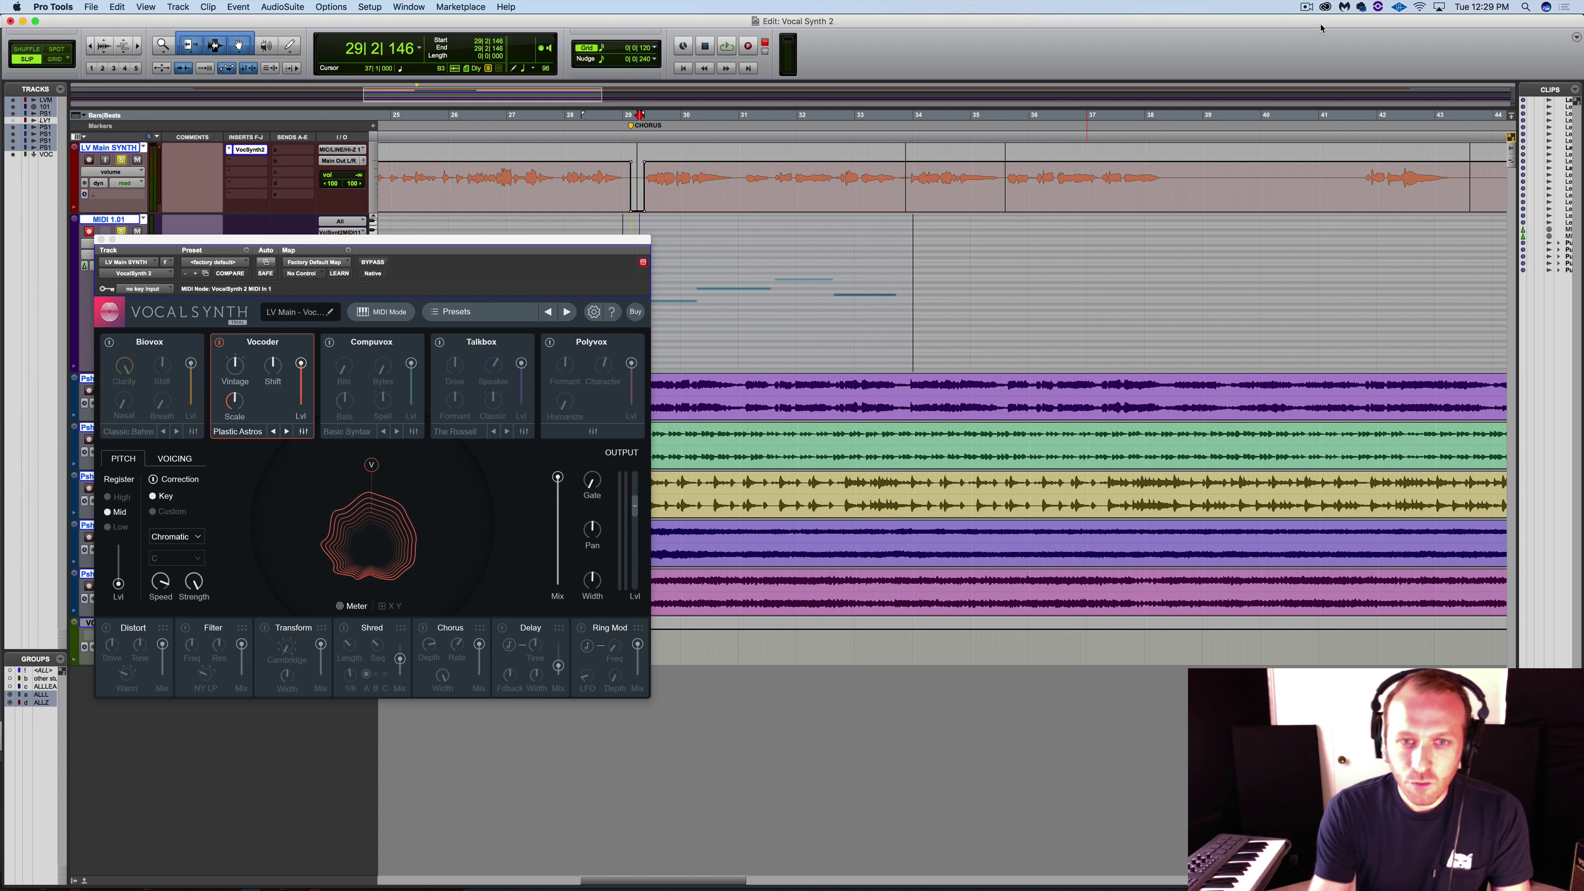
Step: Shift the start of the third recorded MIDI note on MIDI 1.01 to 31|3|783
click(772, 263)
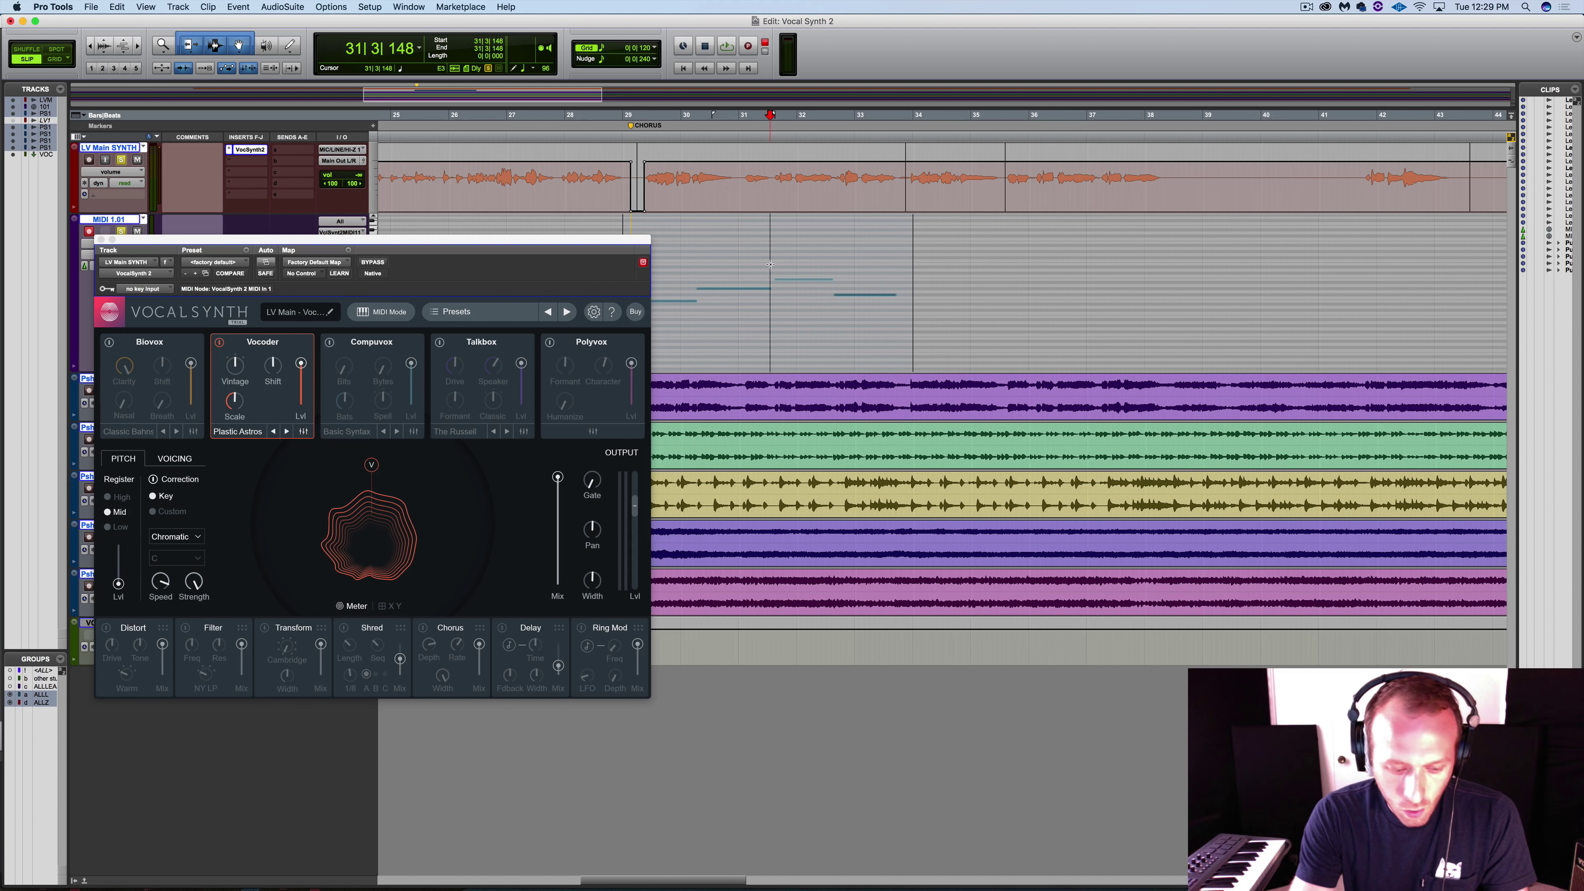
key(super+bracketright)
key(super+bracketright)
key(super+bracketright)
key(super+bracketright)
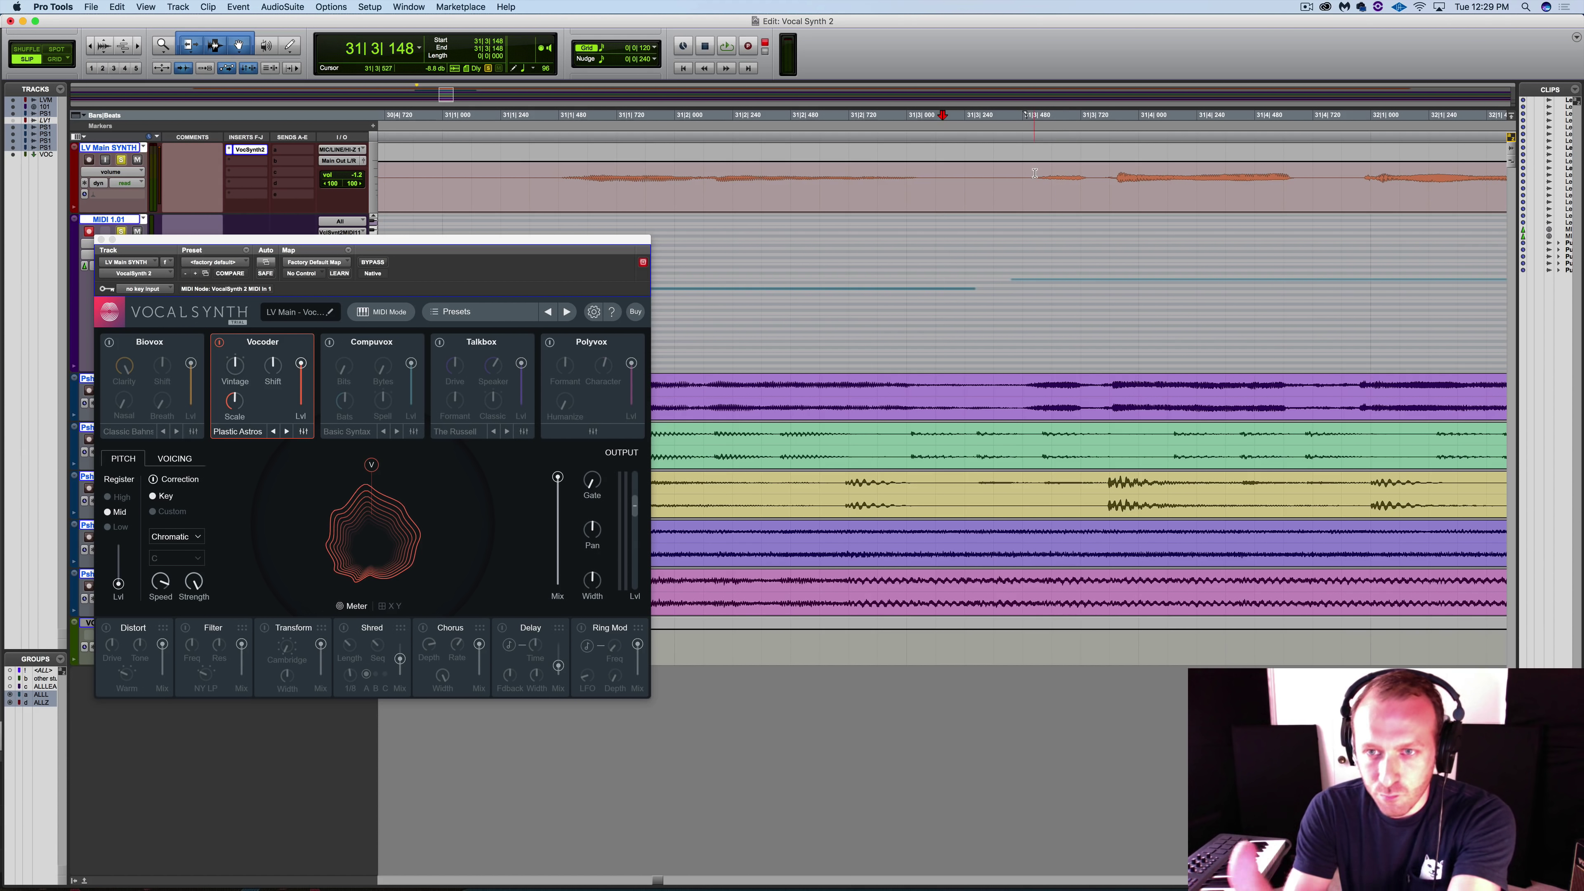
drag(1015, 279, 1093, 269)
key(super+bracketleft)
key(super+bracketleft)
key(super+bracketleft)
key(super+bracketleft)
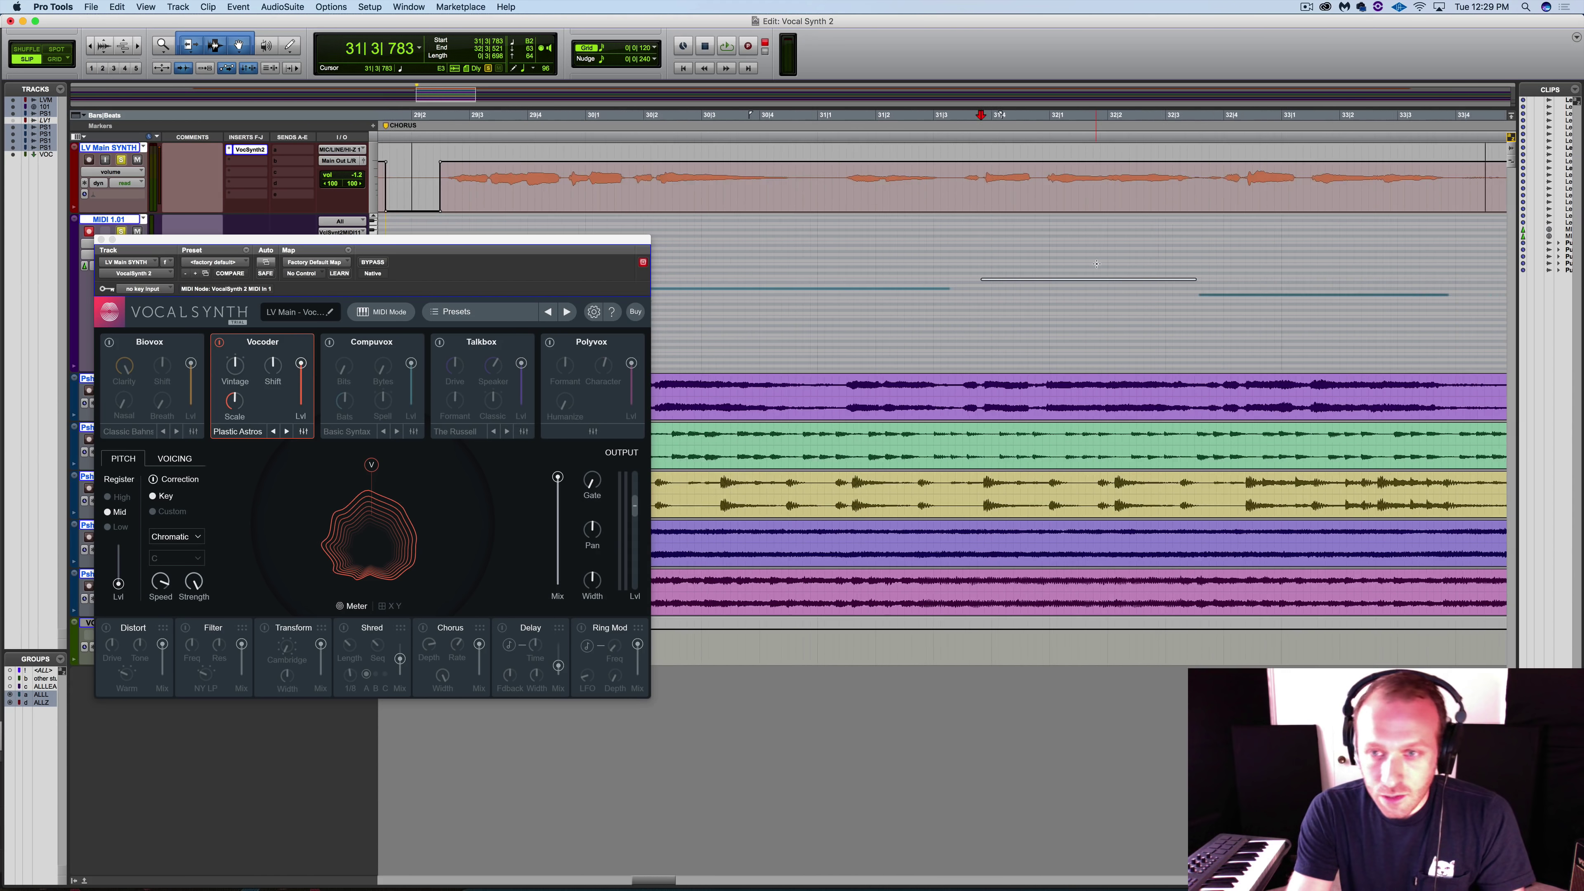
key(super+bracketleft)
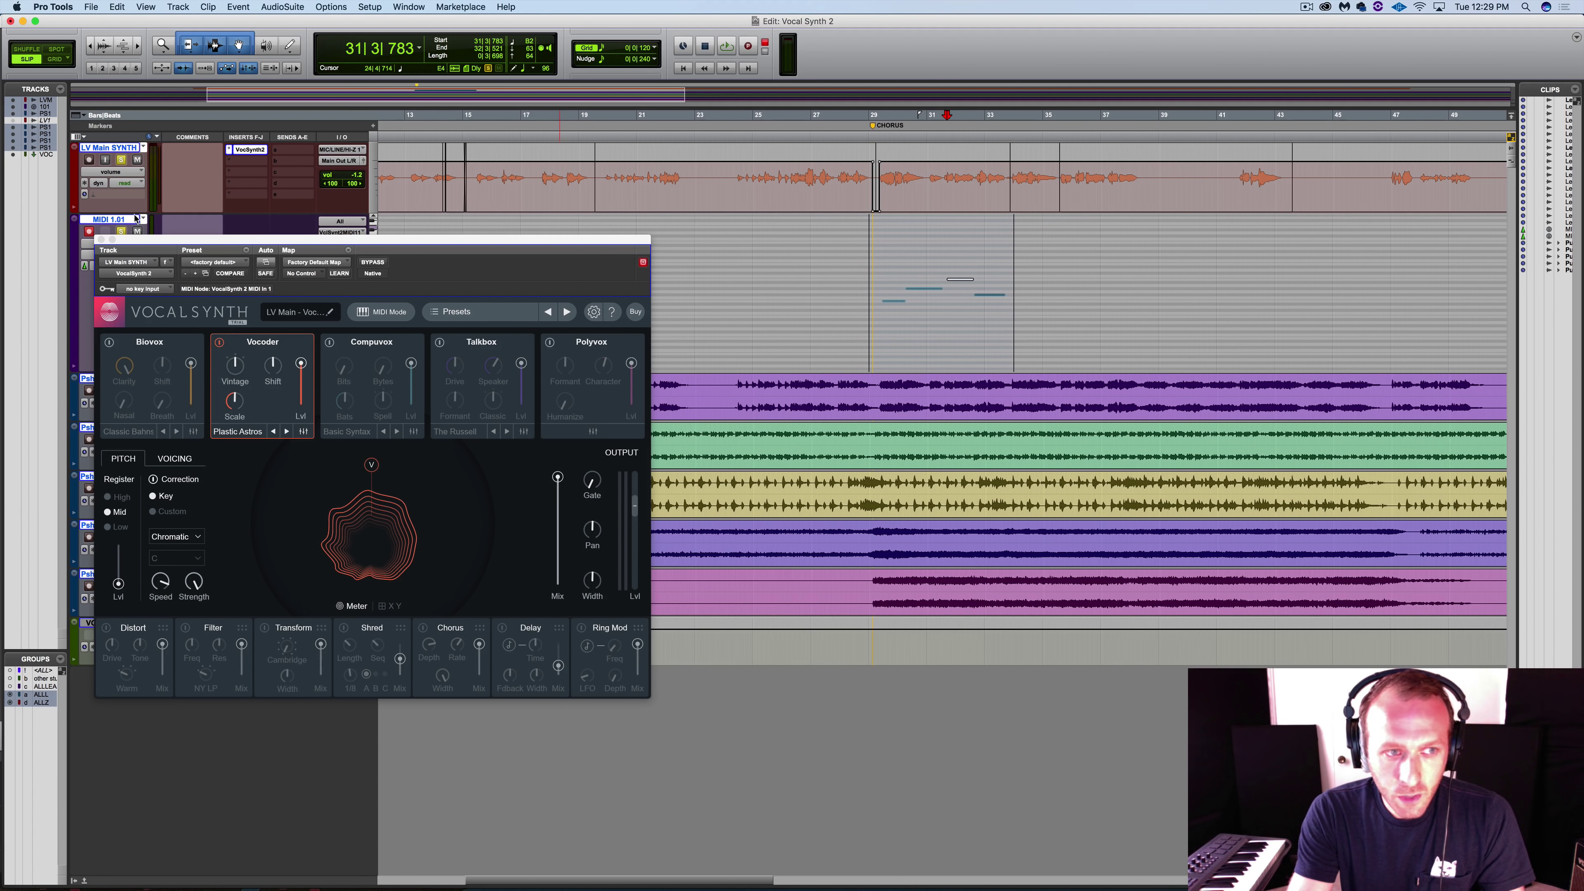
Step: Switch the MIDI track to the MIDI 1 playlist with the full harmonies and play the chorus from 29|2|228
click(143, 219)
click(205, 219)
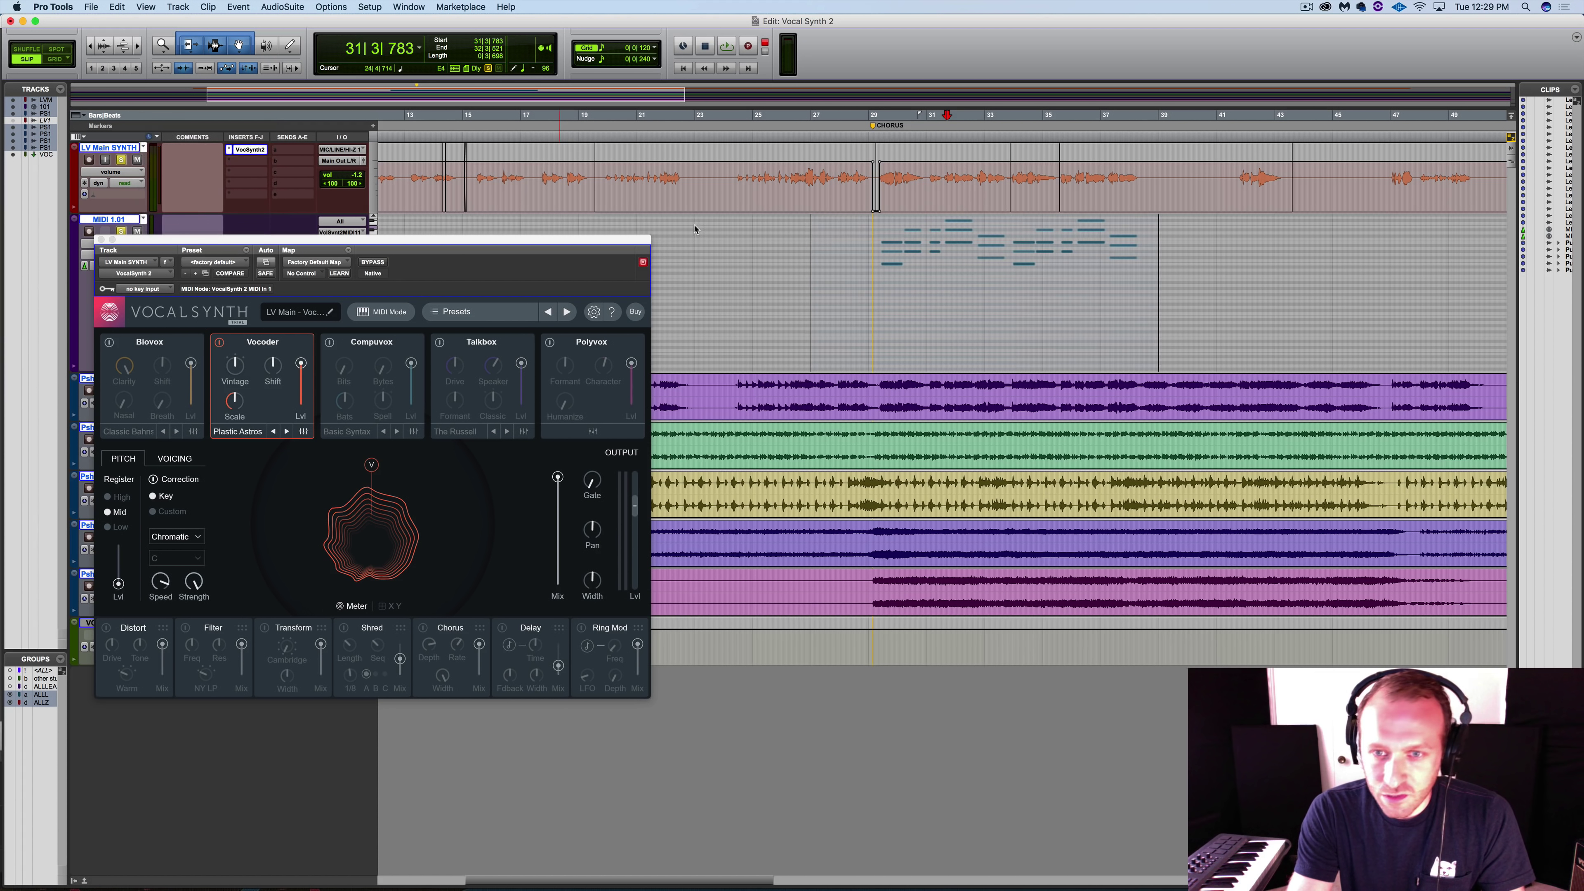
click(878, 226)
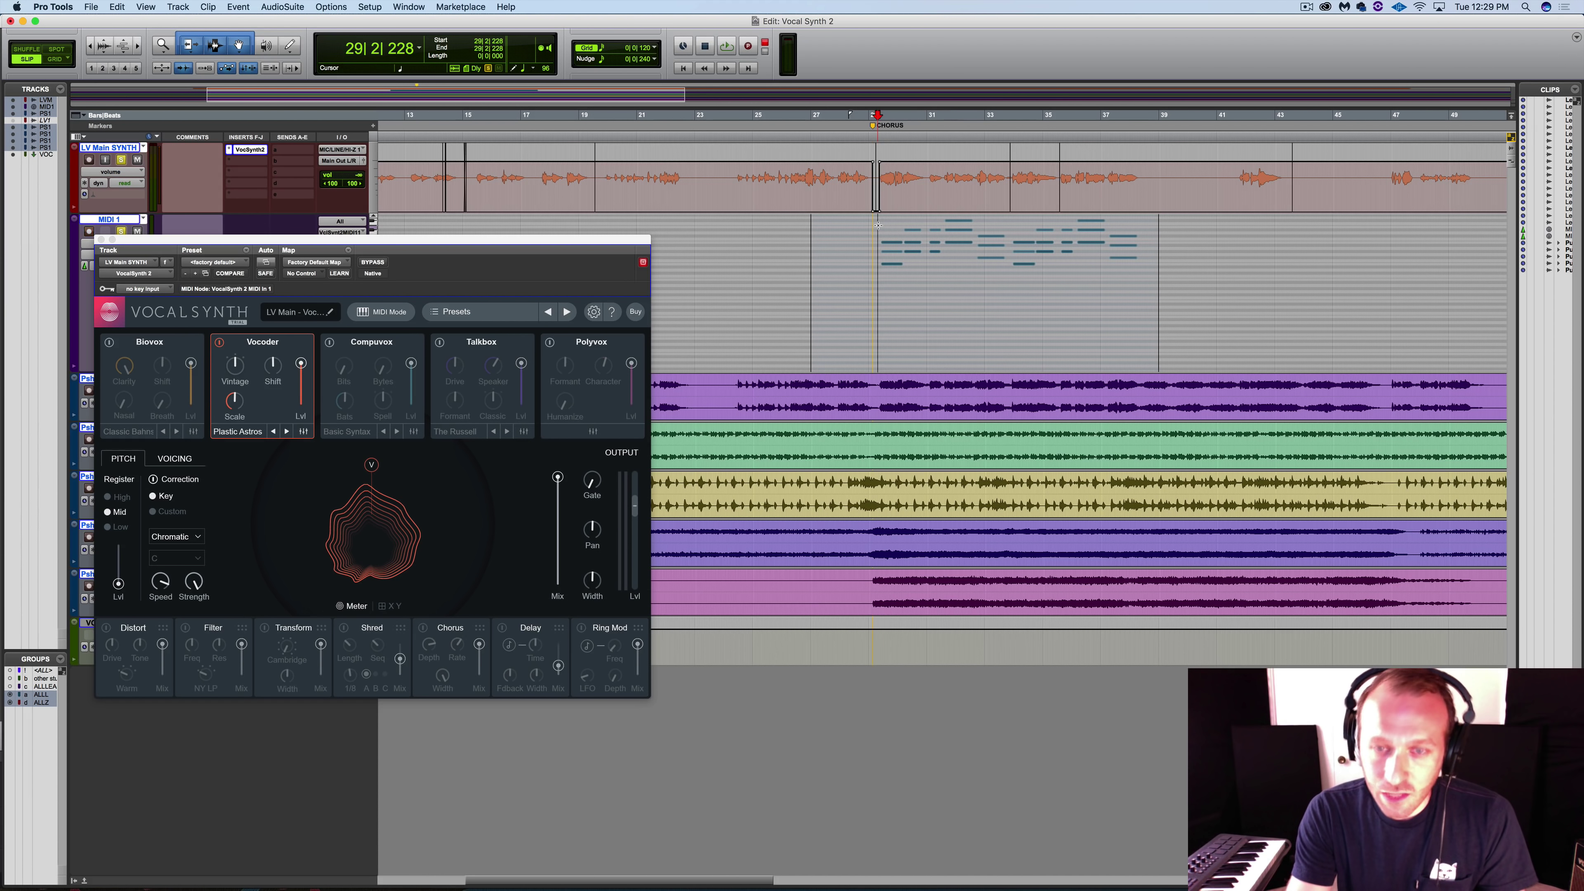
key(space)
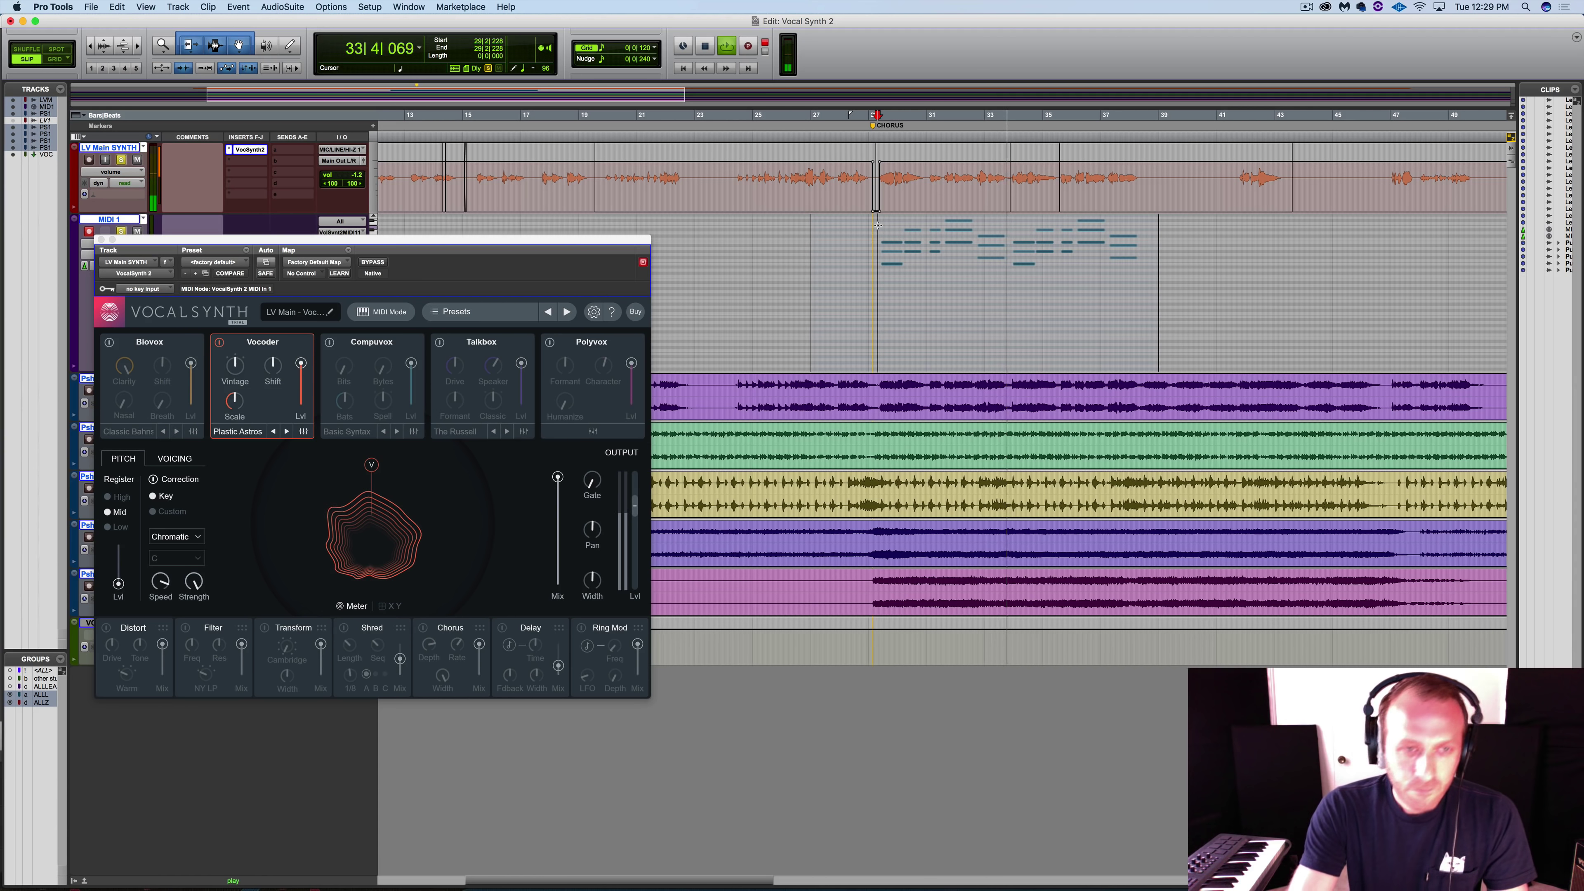
key(space)
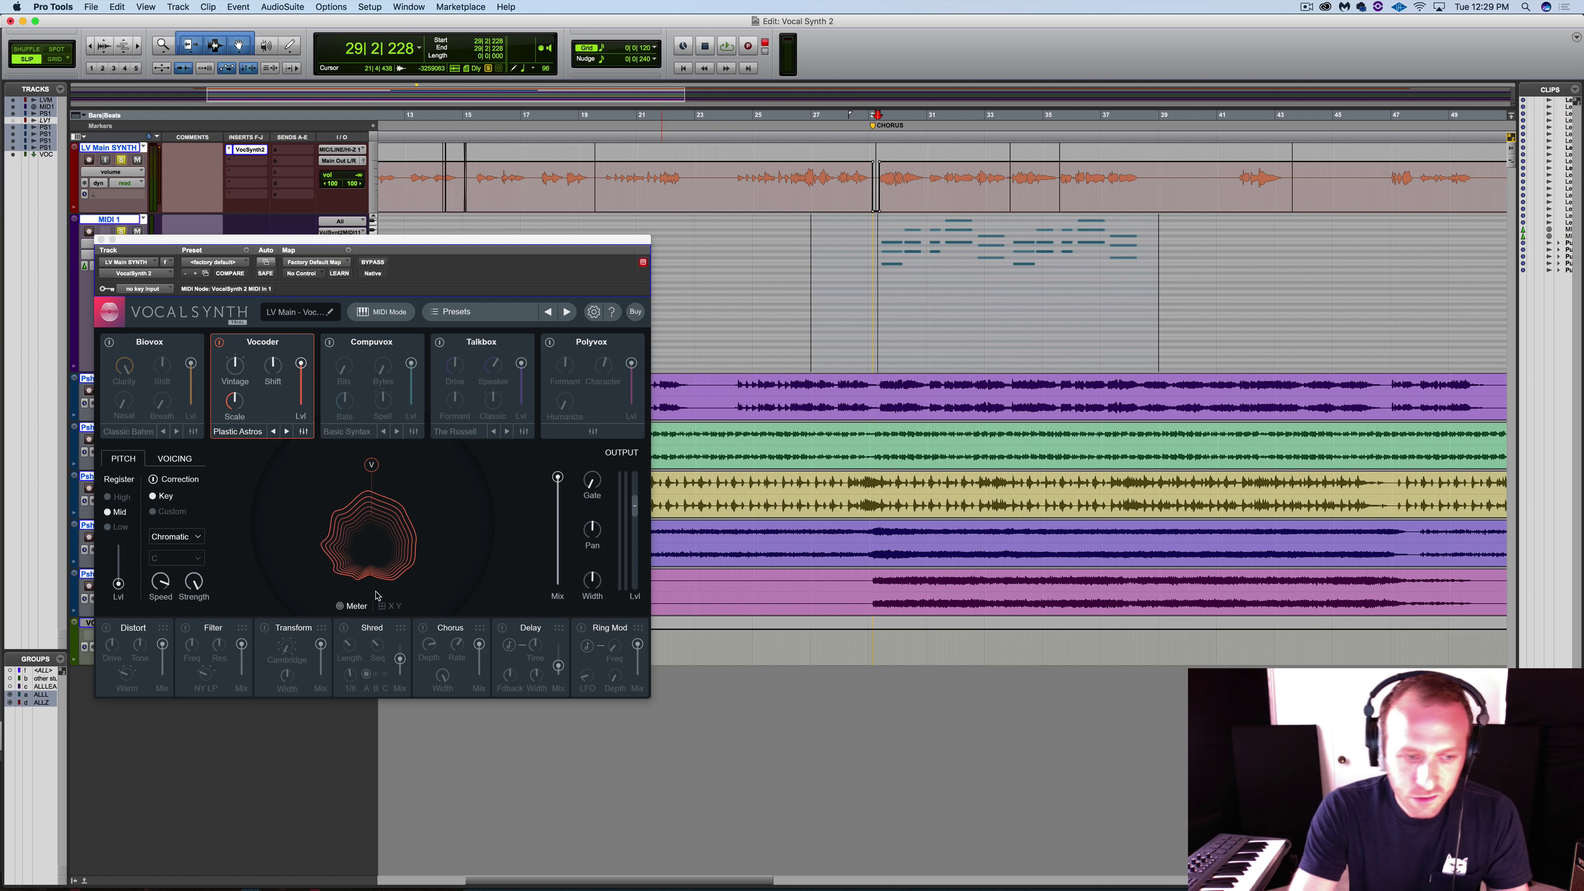
Step: Enable VocalSynth's Chorus and Delay effects and play the chorus to hear them on the Vocoder
click(423, 628)
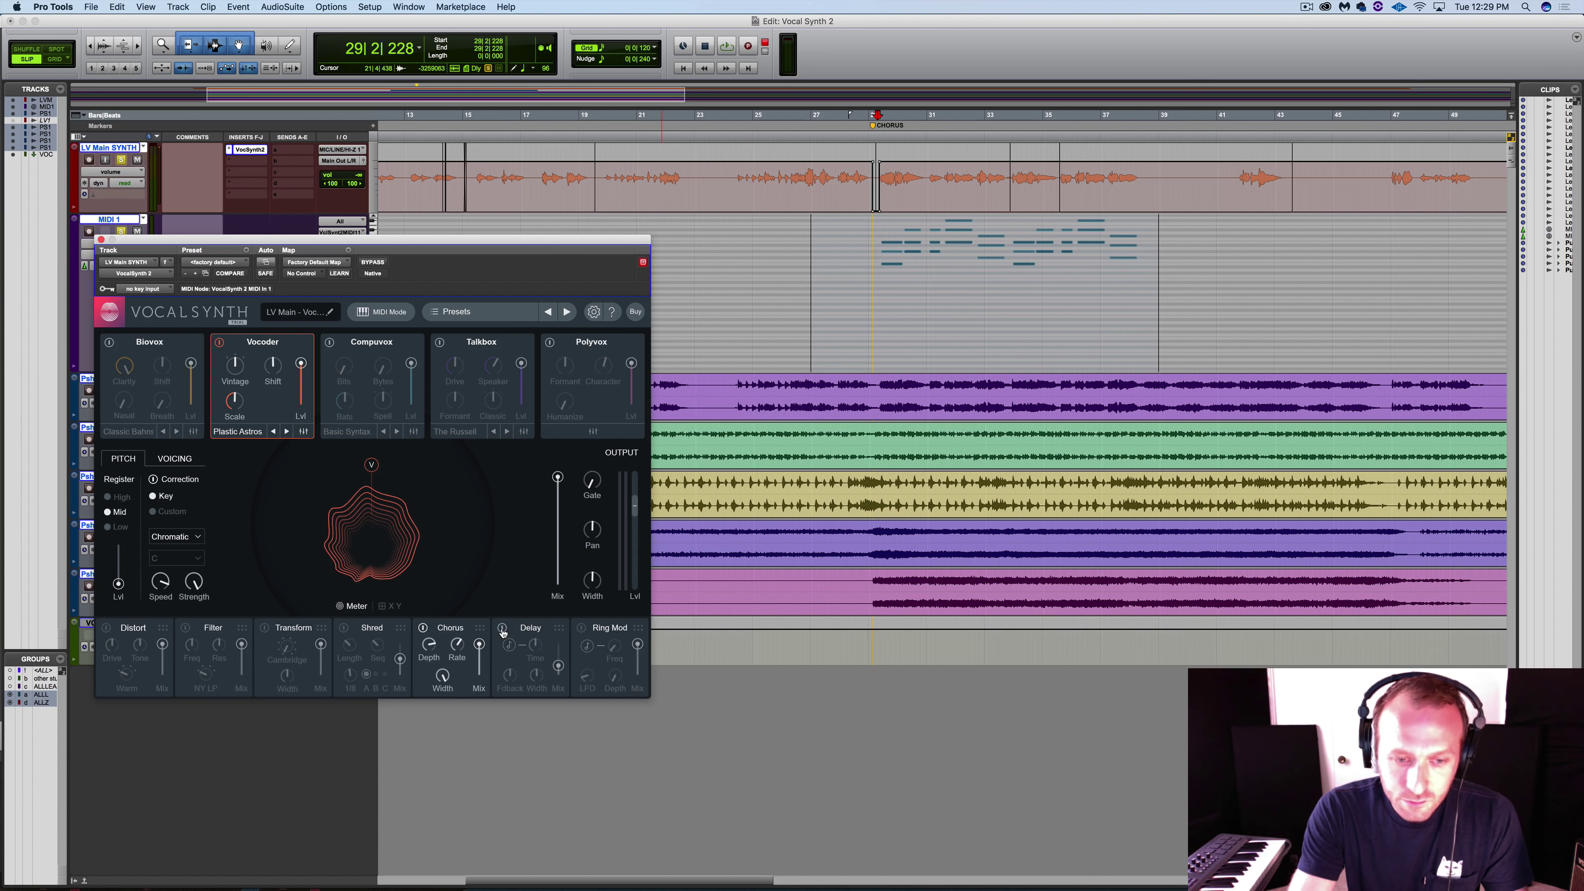
click(503, 629)
key(space)
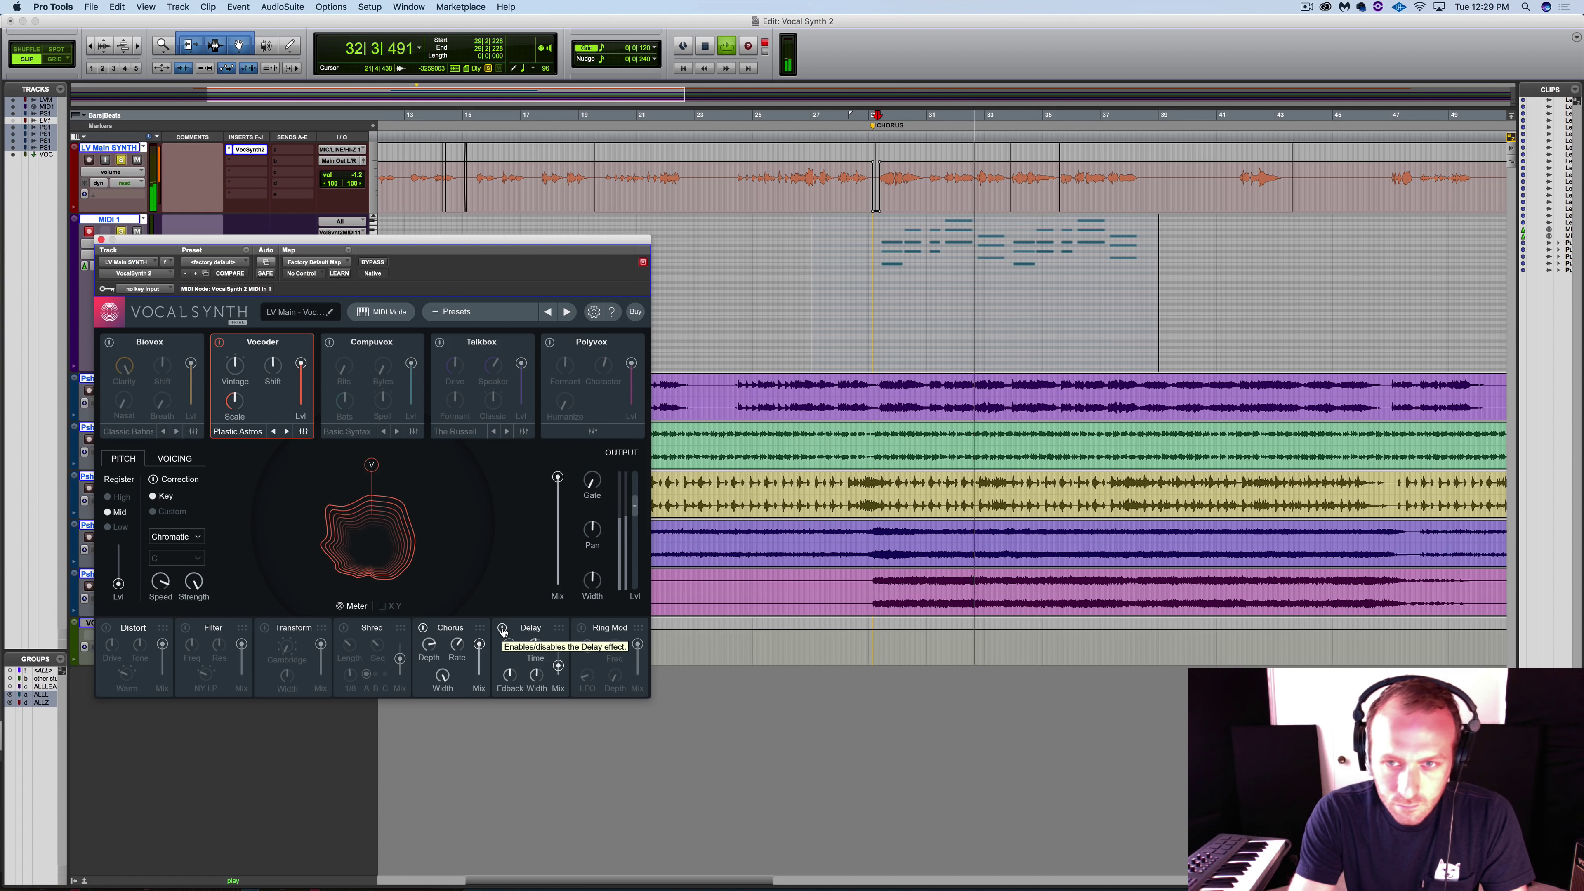
click(504, 632)
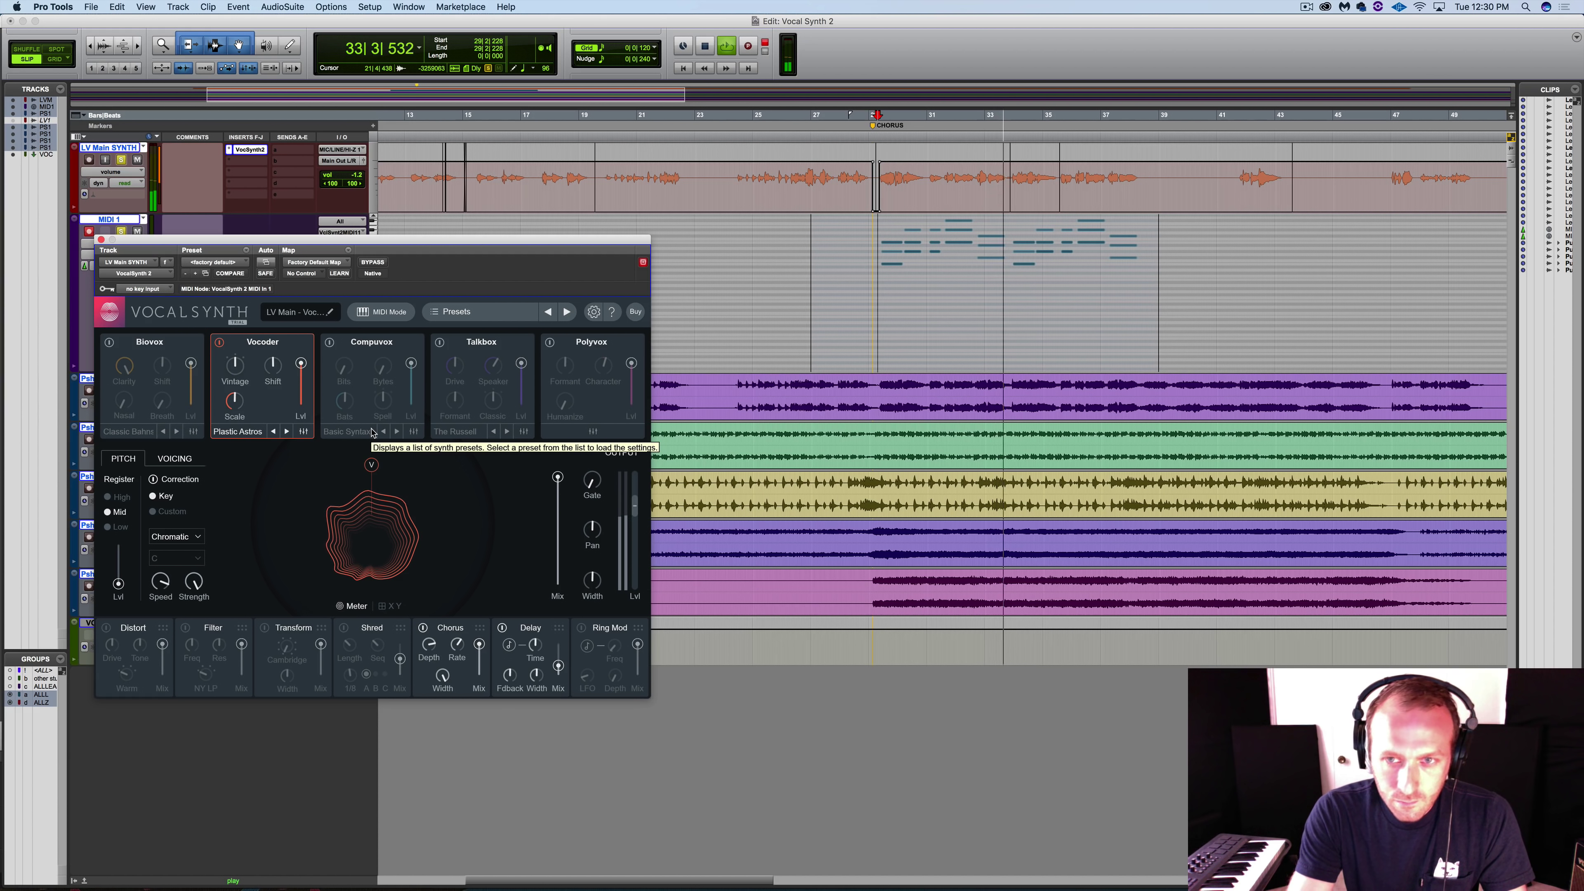
key(space)
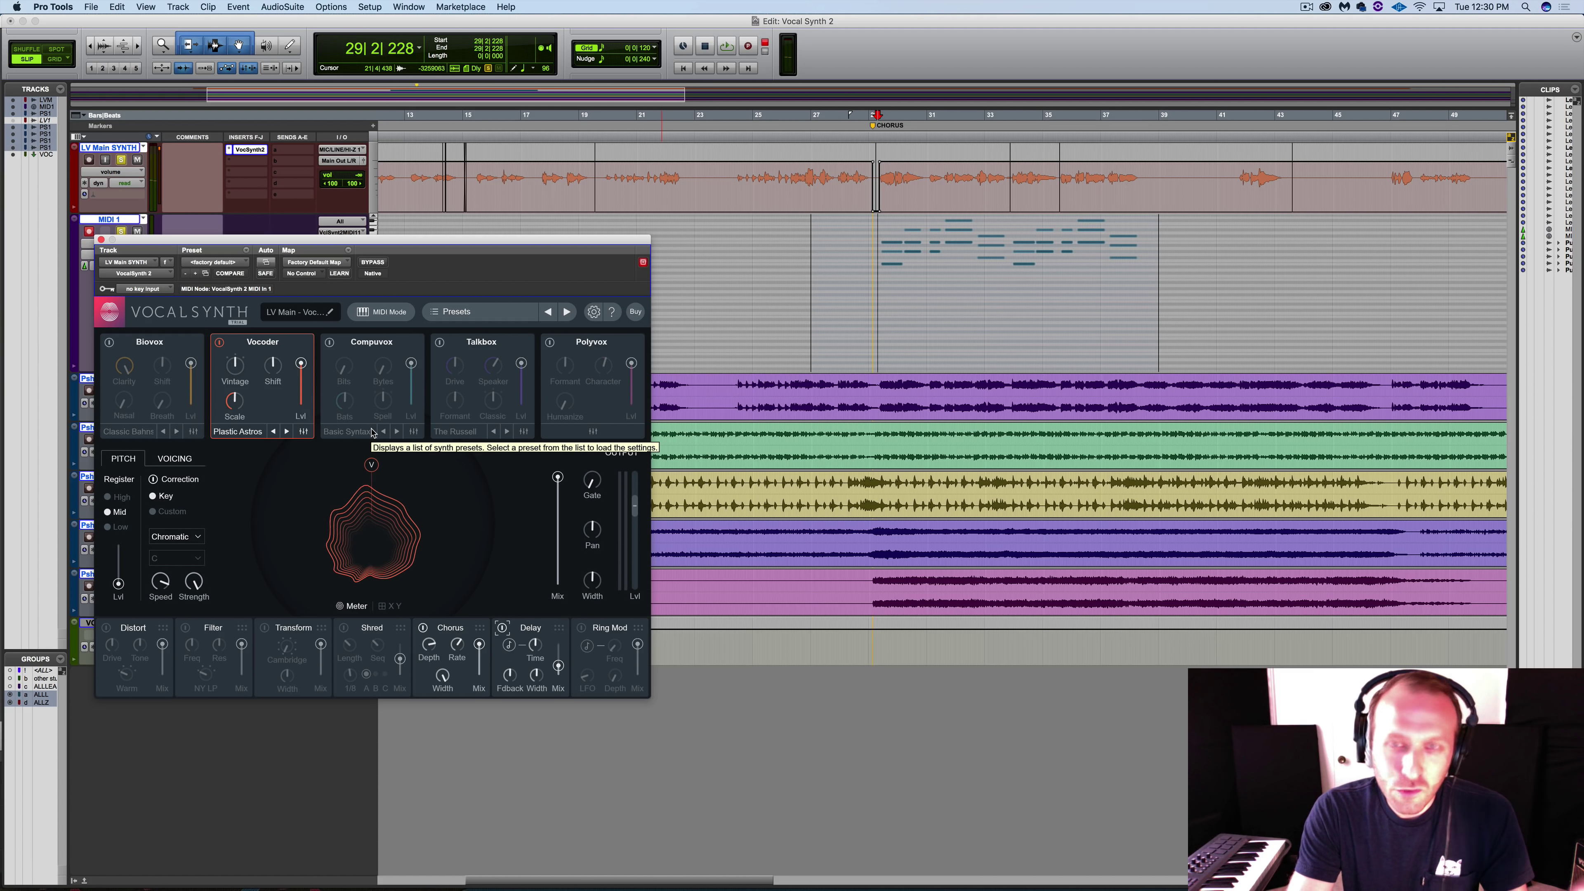
Step: Turn off the Vocoder module, turn on Biovox instead, and play the chorus from 29|2|228 to hear it
click(220, 344)
click(109, 343)
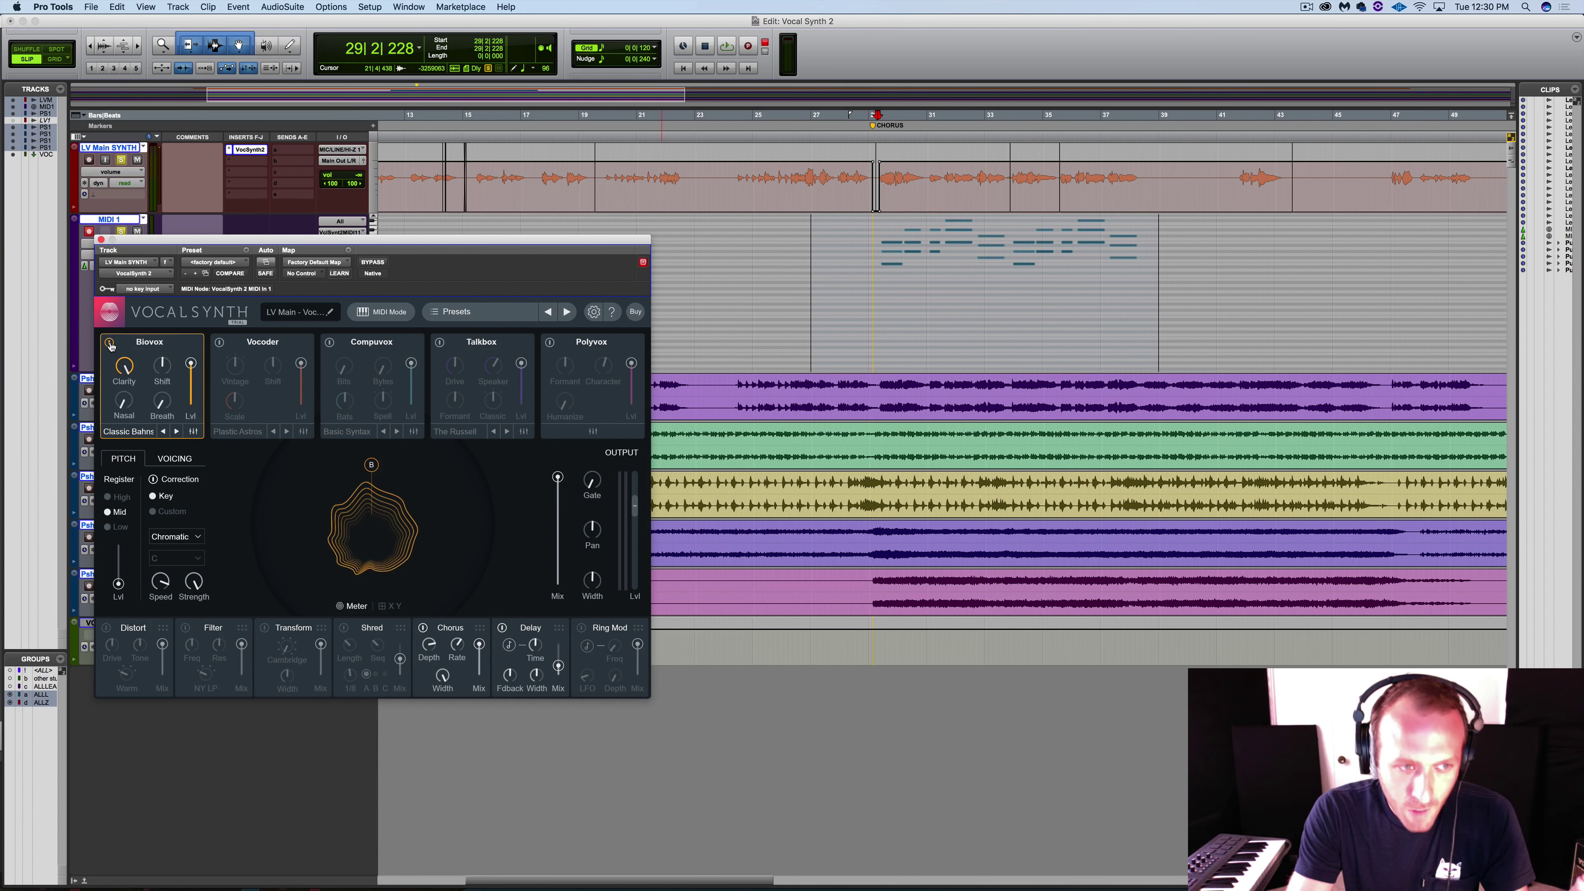
key(space)
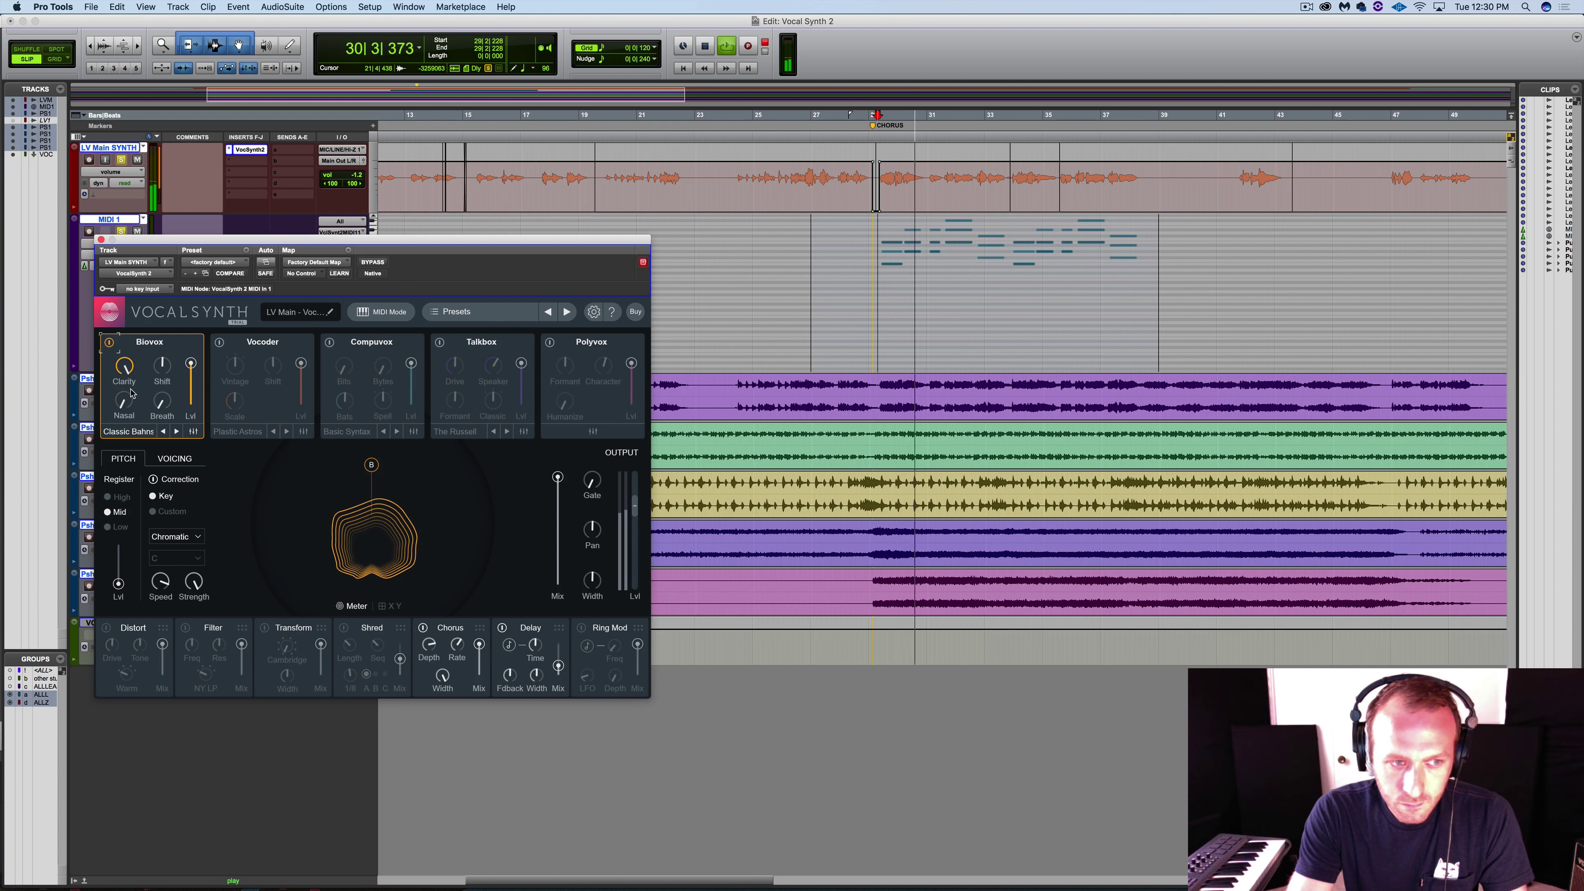
key(space)
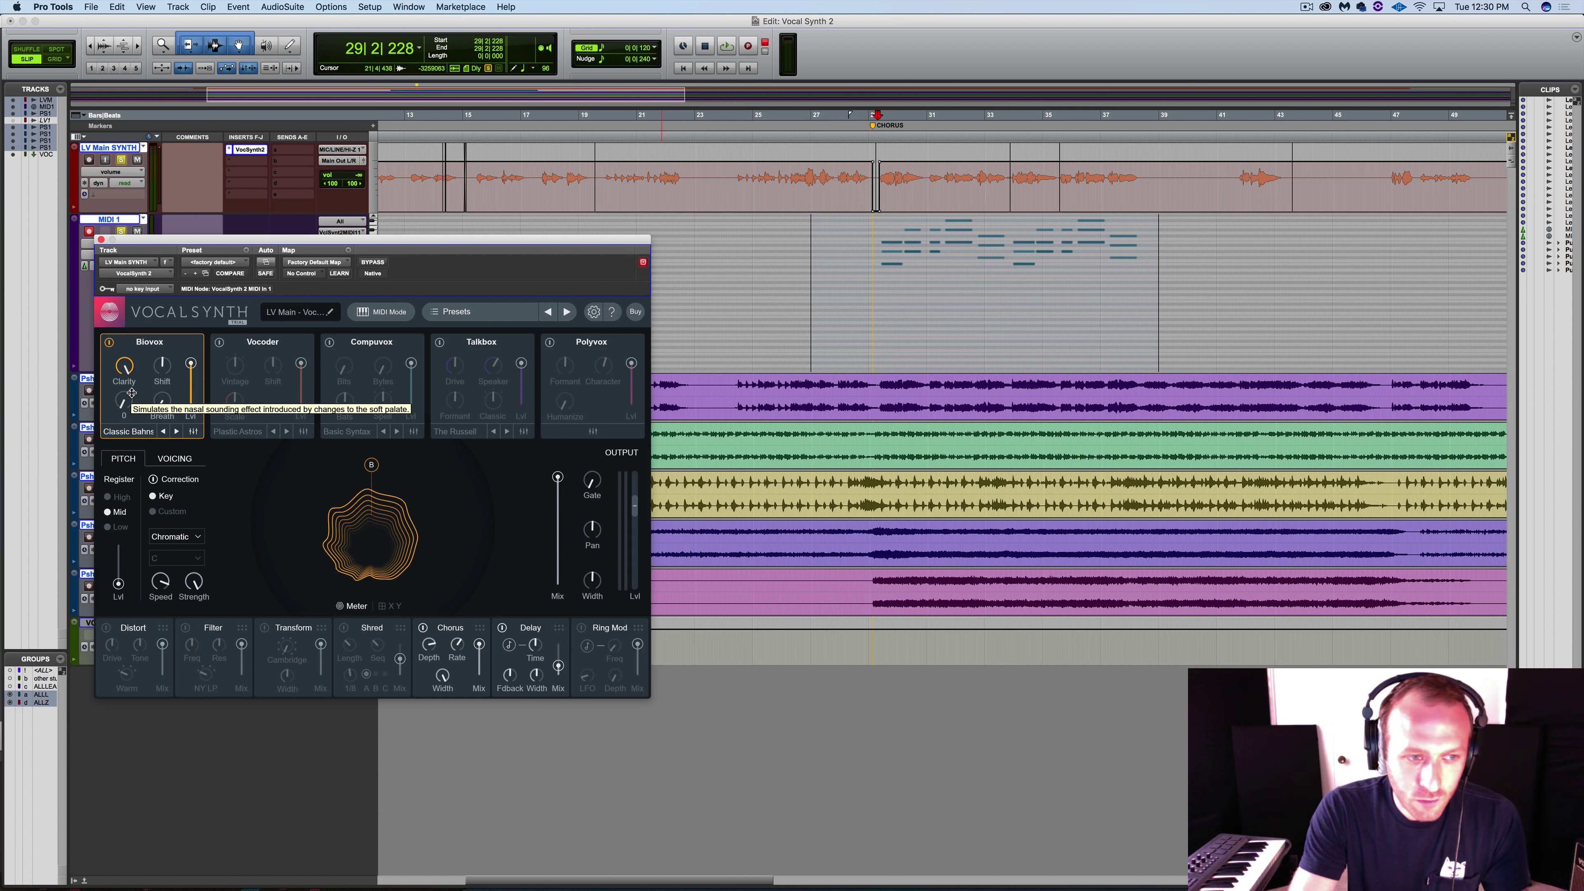
Step: Open Biovox's detailed settings and sweep the vowel point from A to beside U while the chorus plays
click(193, 432)
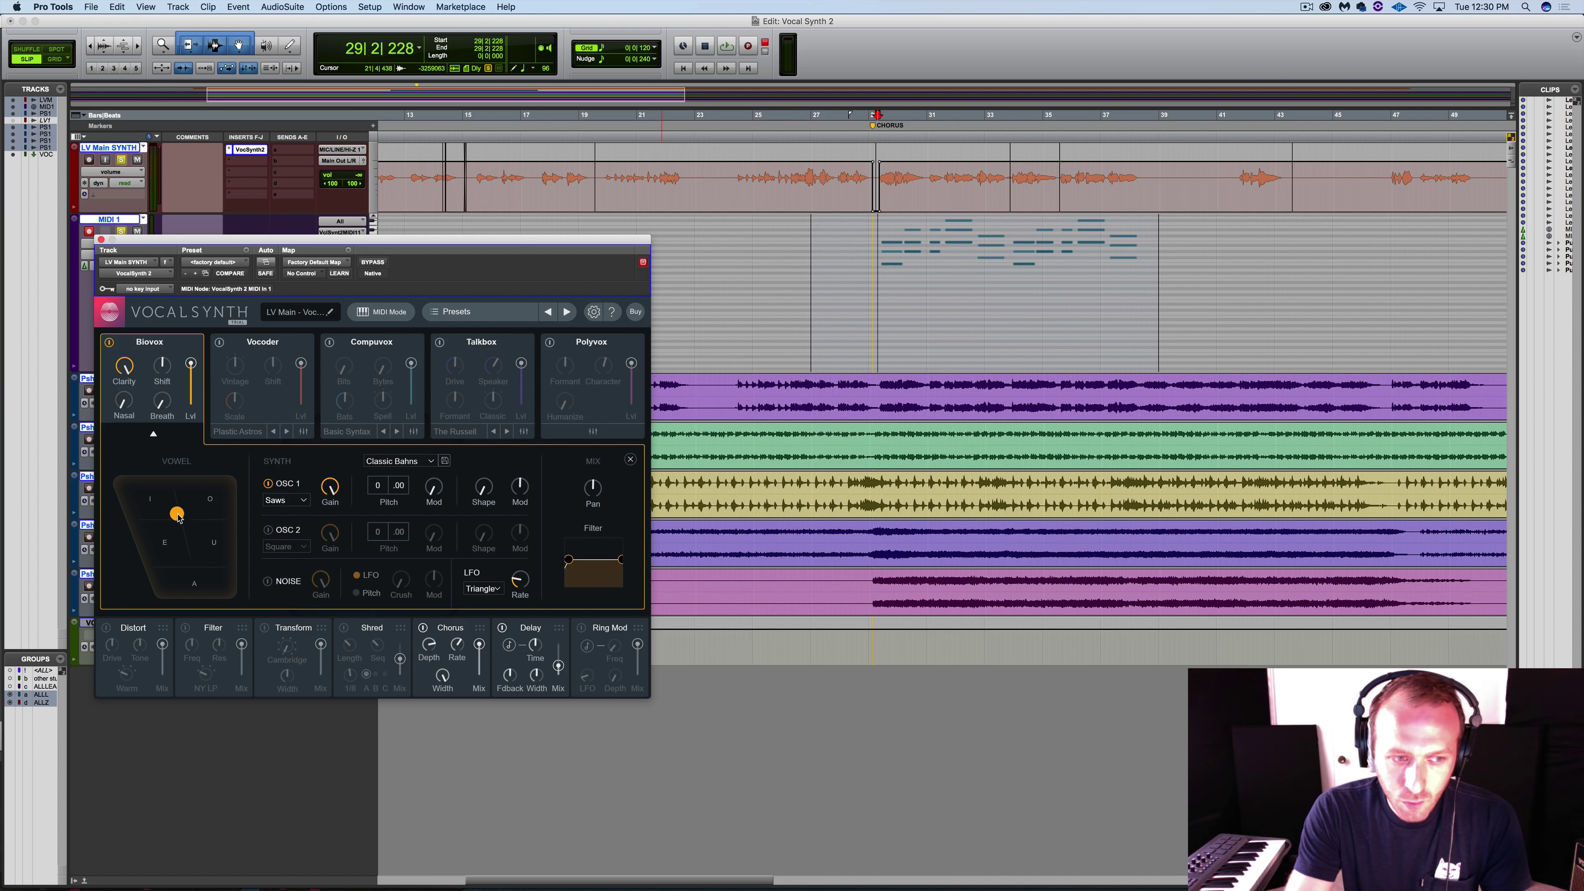
drag(126, 490, 200, 595)
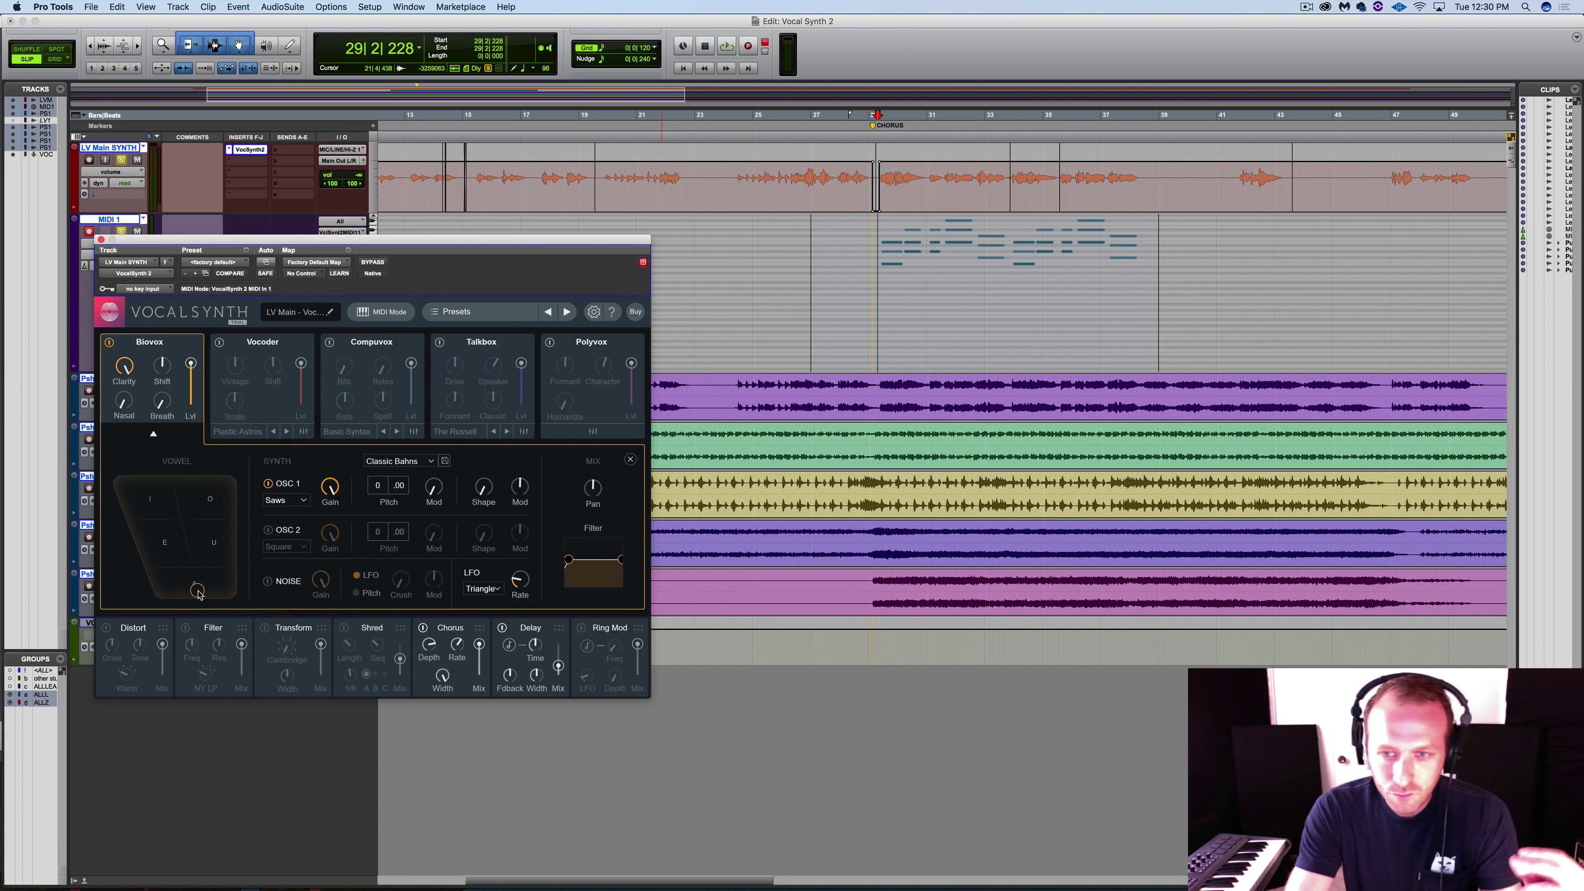
key(space)
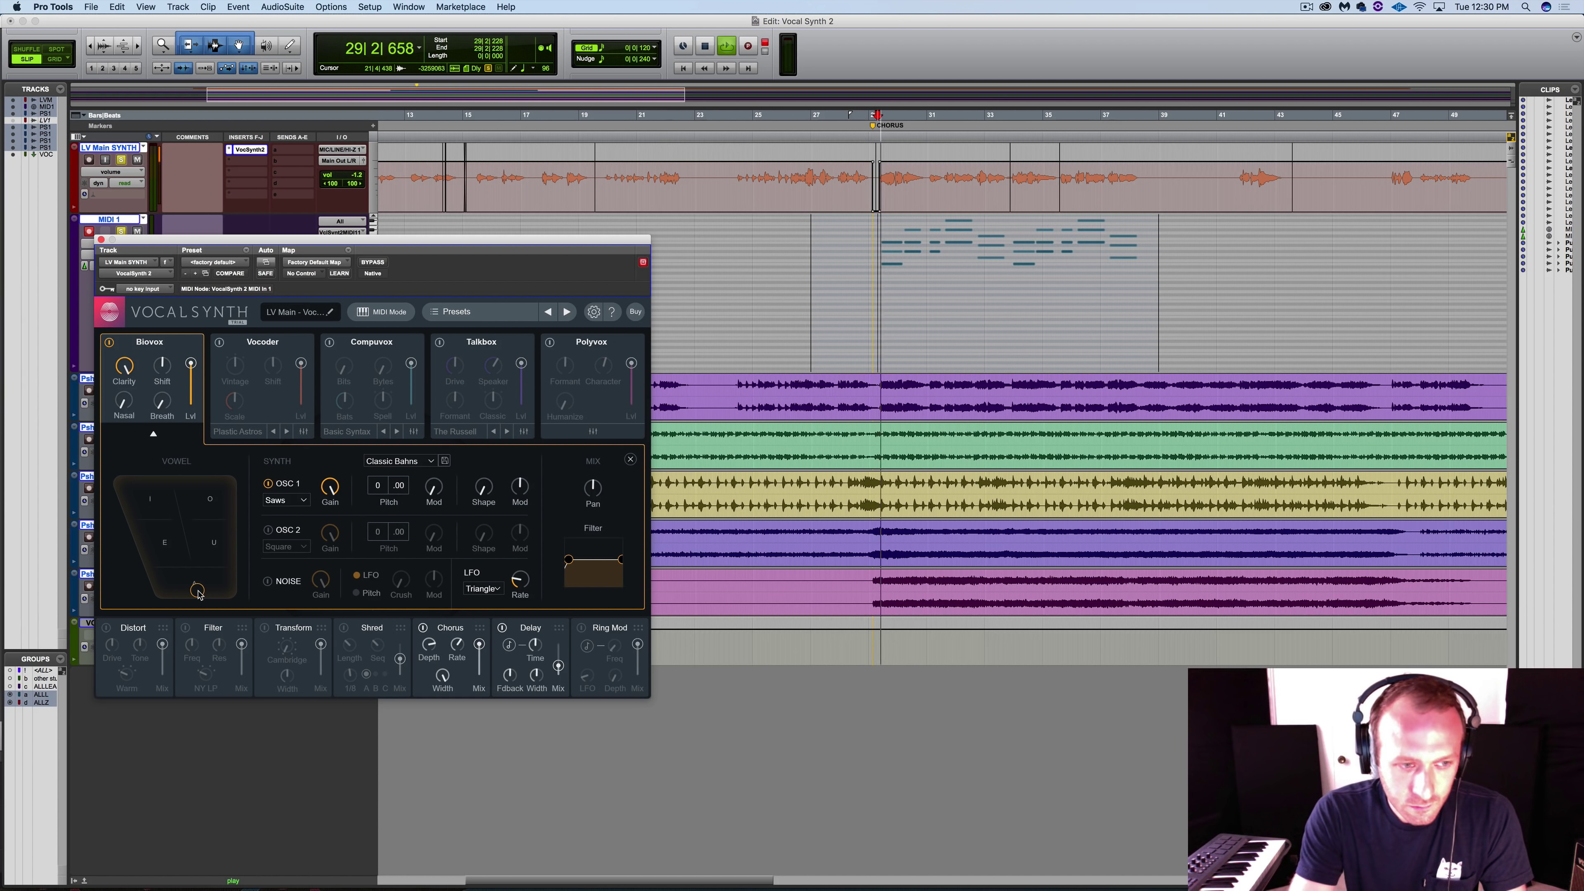
drag(199, 594, 249, 555)
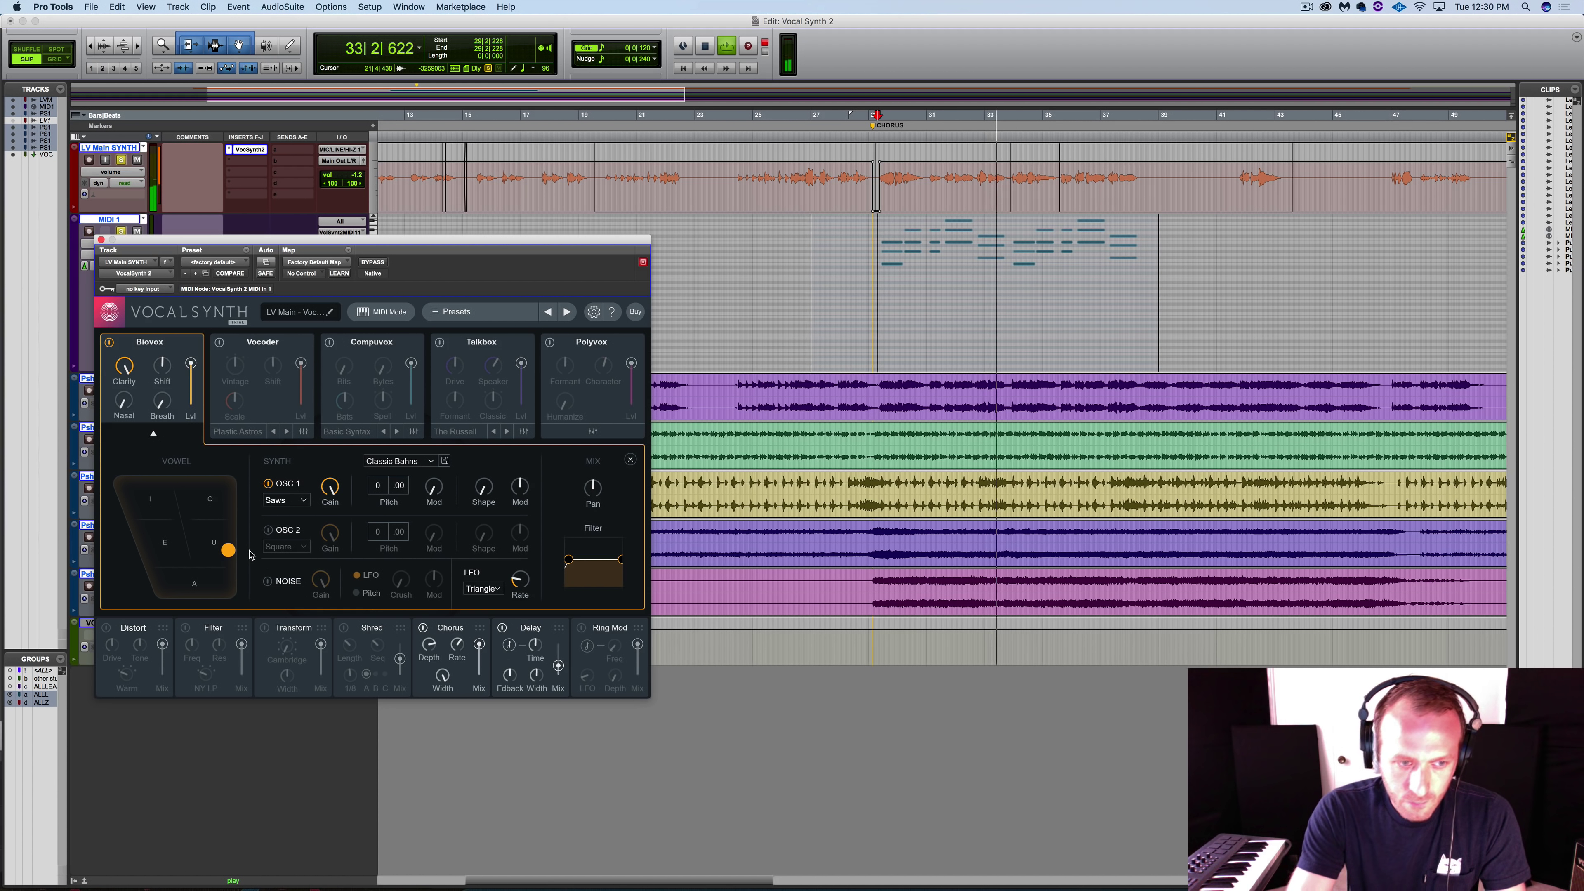
key(space)
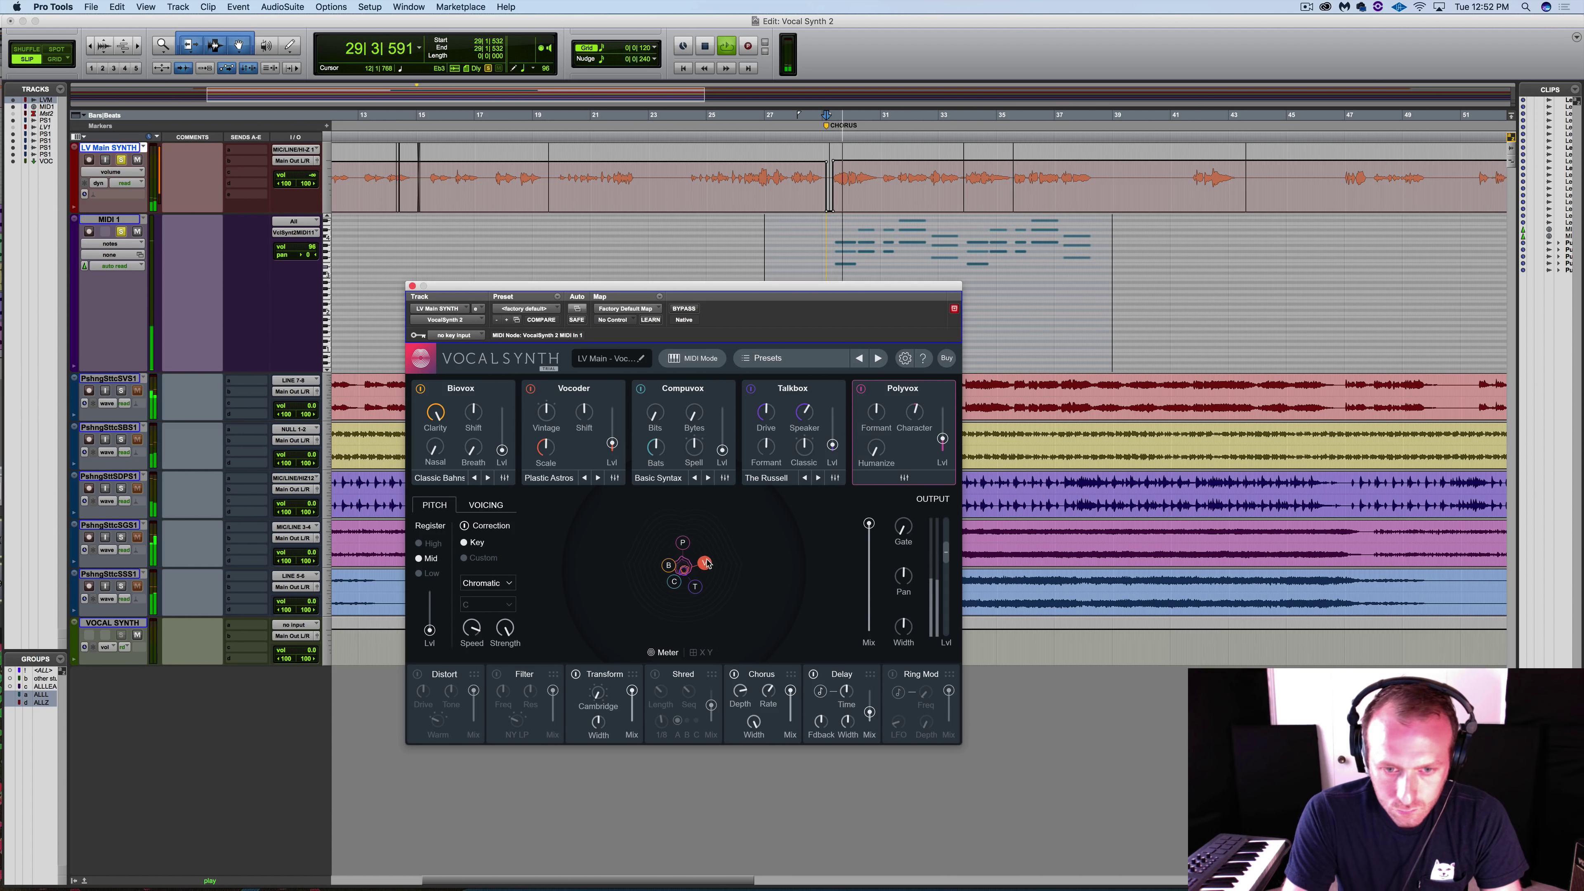
Step: Blend all five VocalSynth modules by raising their levels evenly during chorus playback, and unsolo LV Main SYNTH to hear them in the full mix
drag(682, 542, 659, 602)
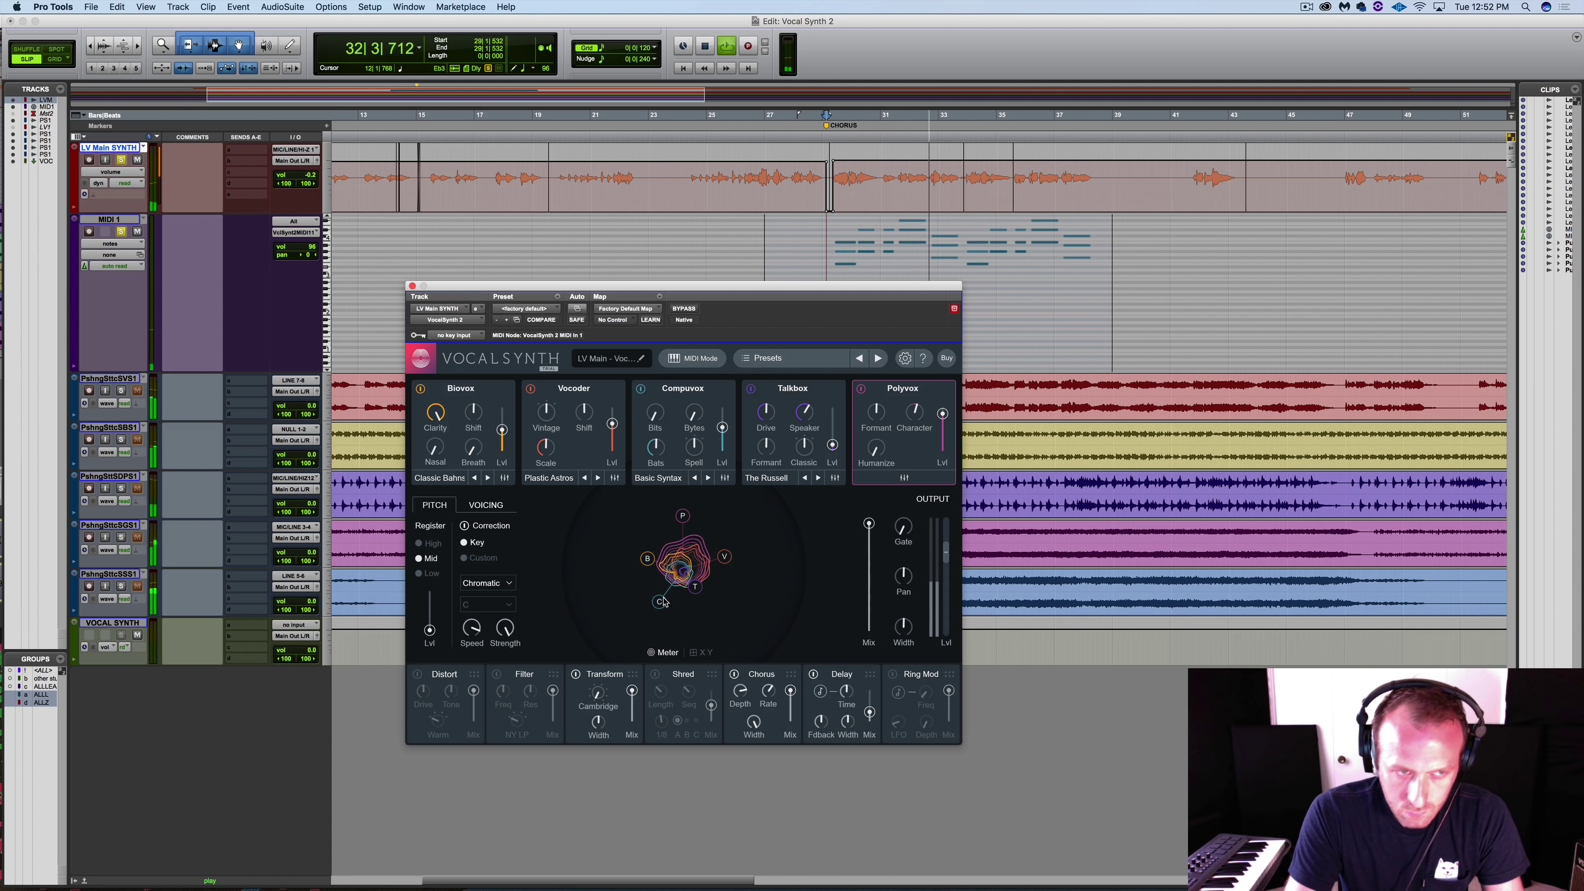
click(121, 160)
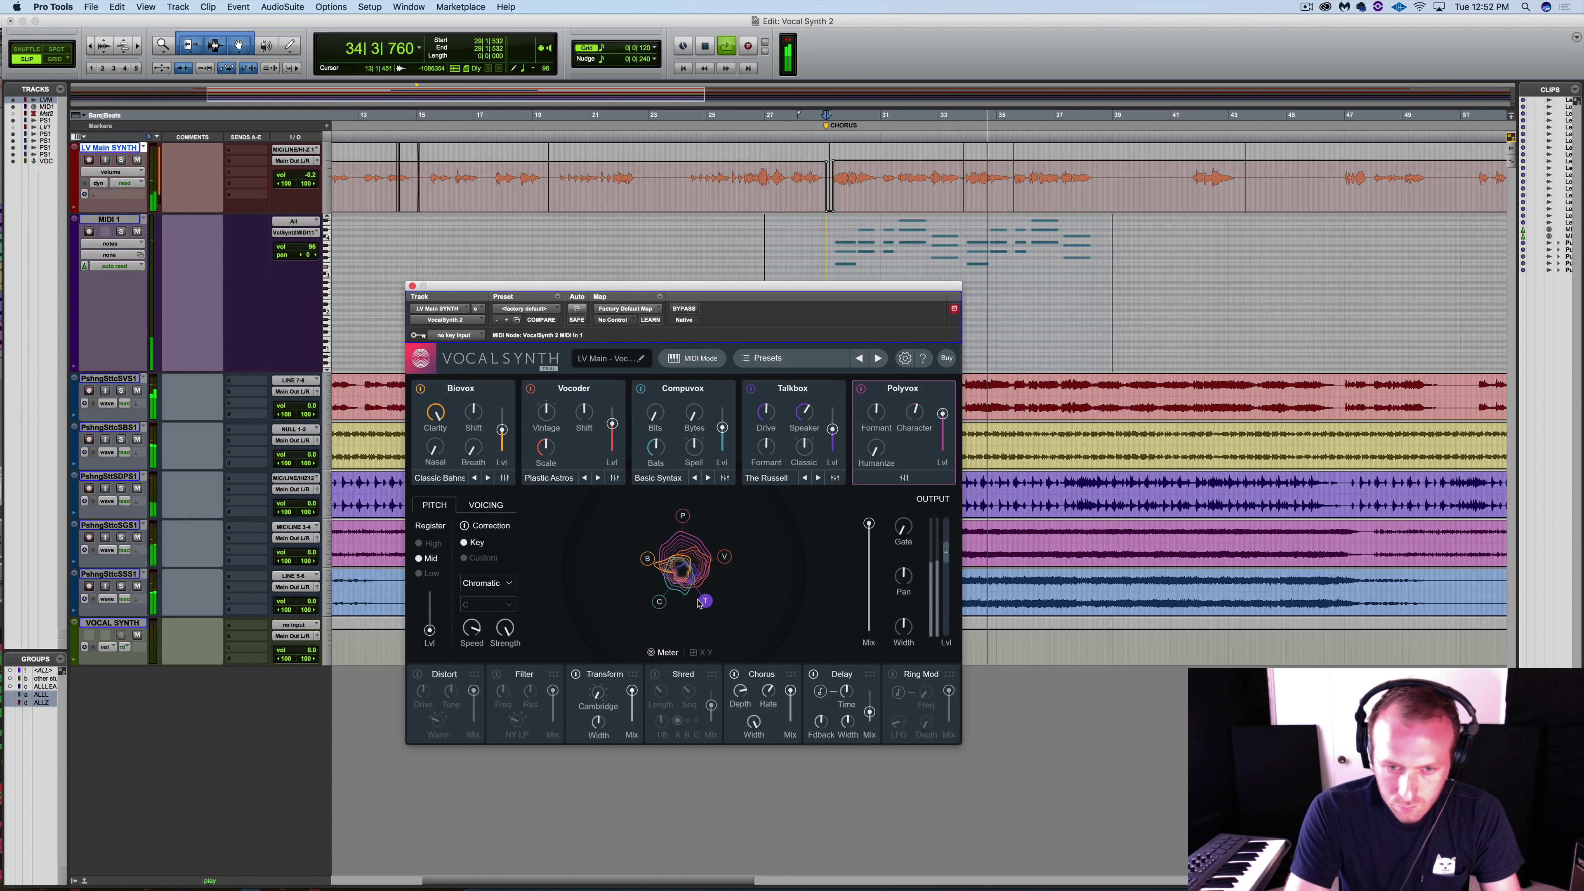
drag(695, 587, 708, 604)
drag(648, 559, 650, 618)
drag(725, 556, 747, 554)
drag(708, 604, 718, 618)
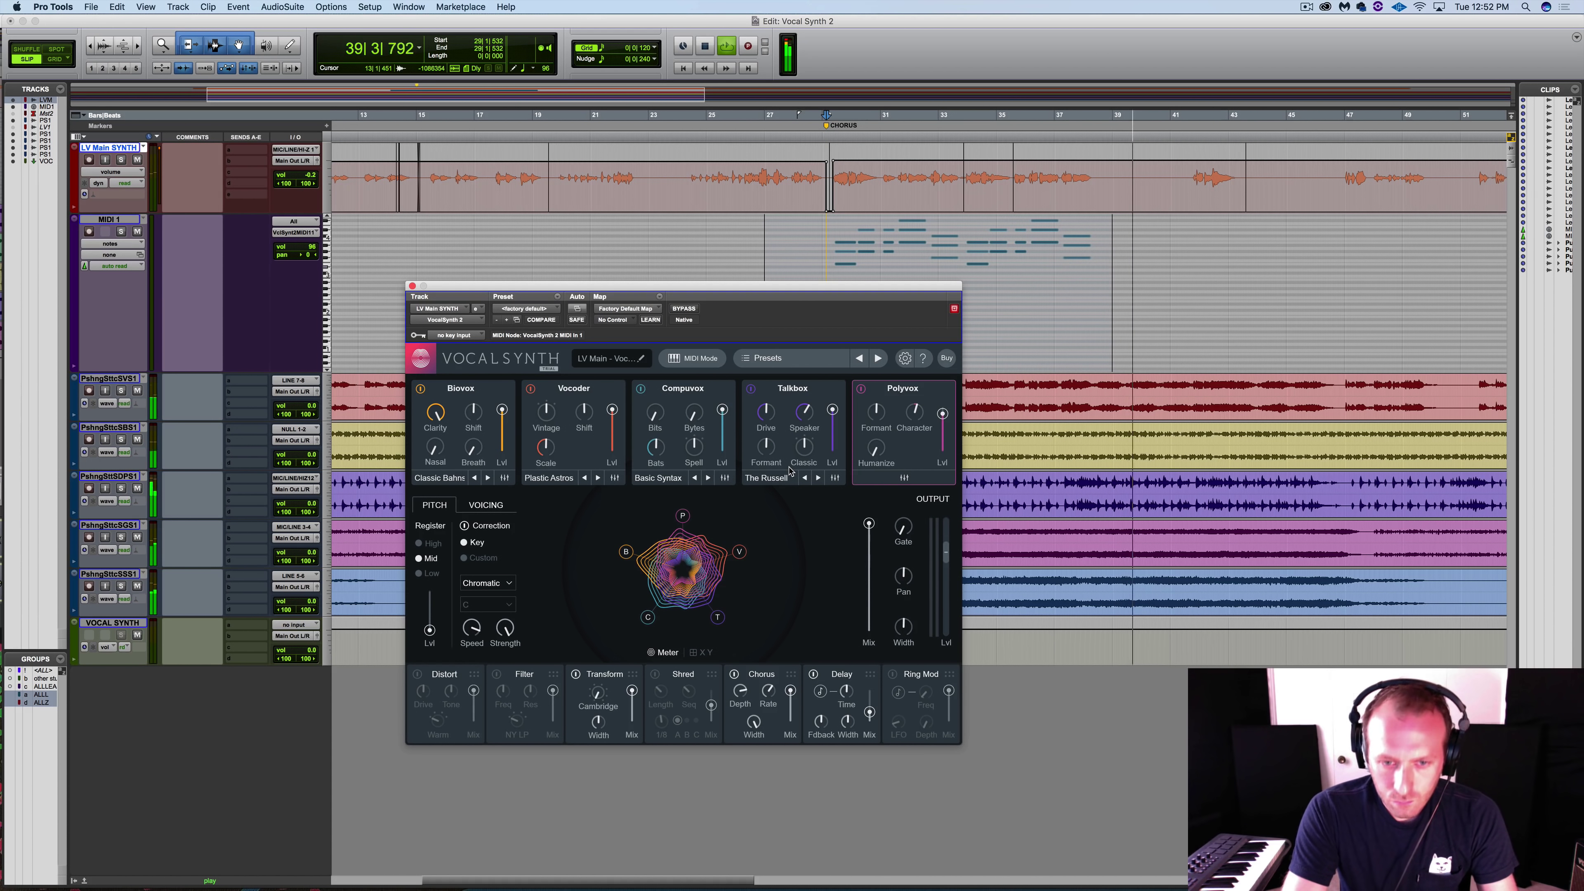
key(space)
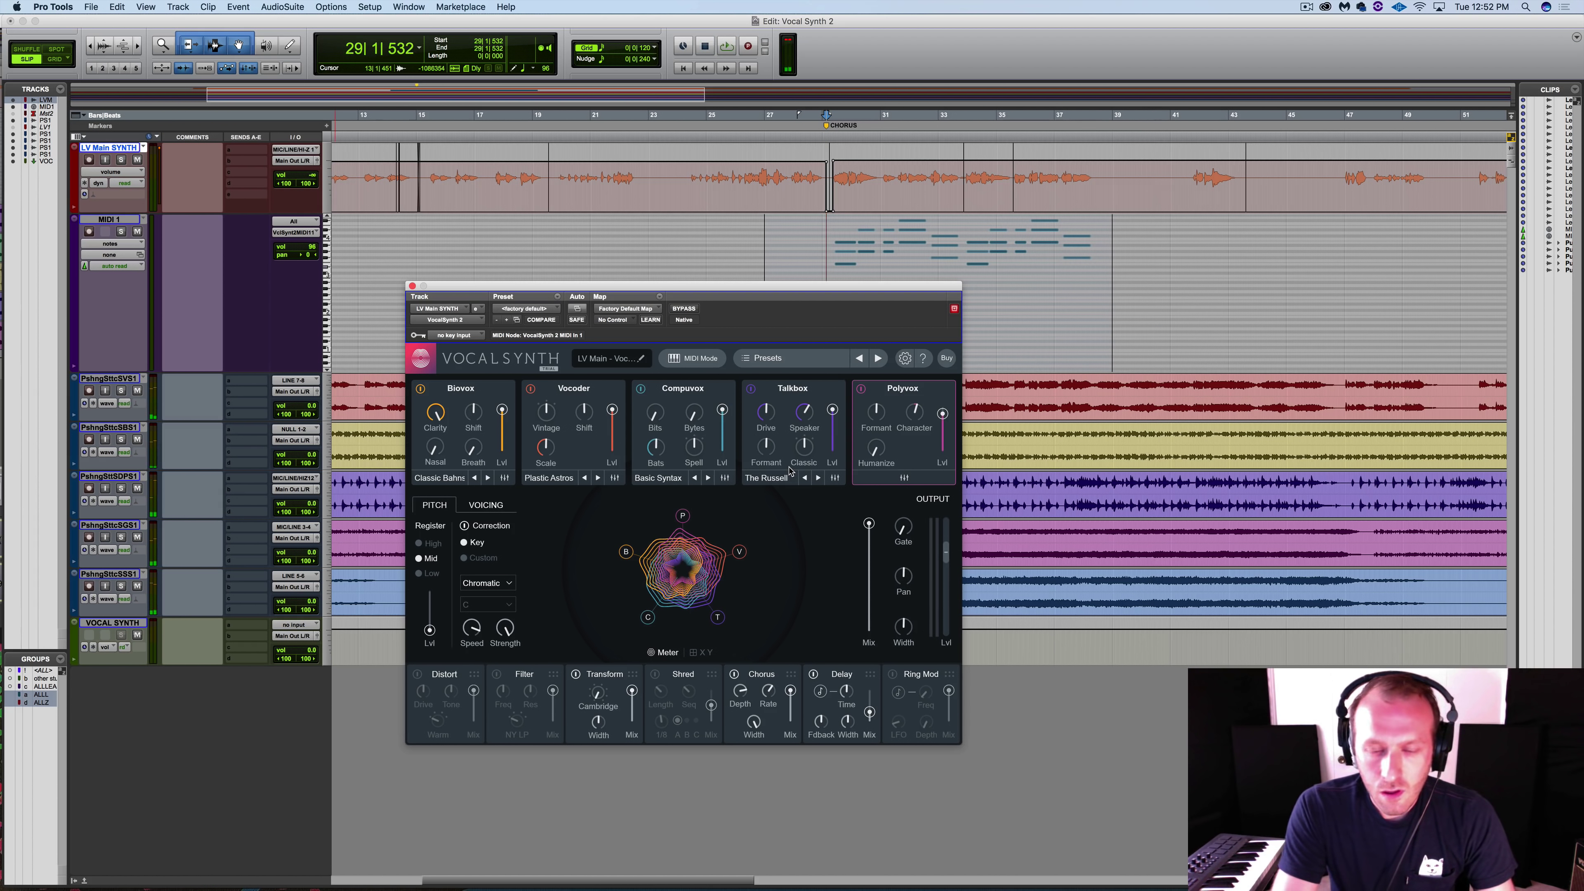